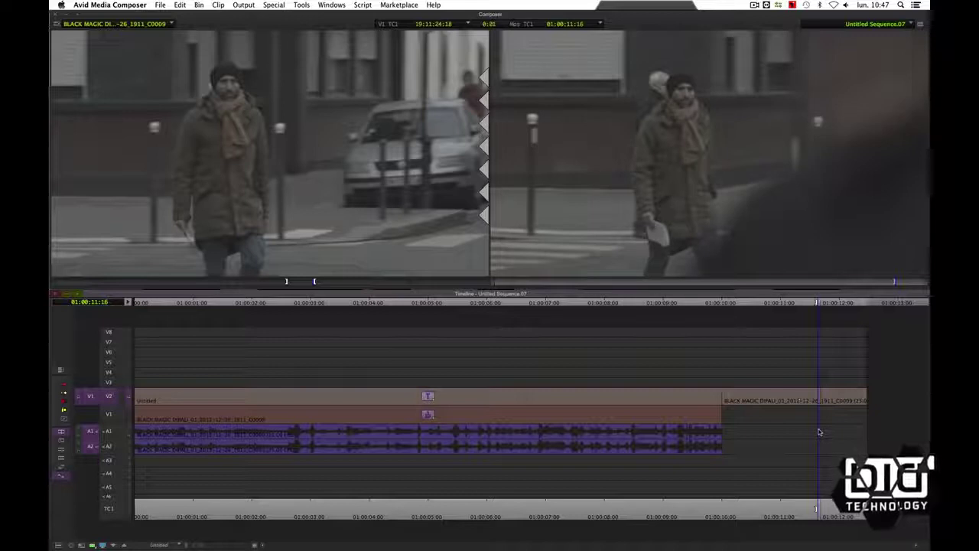
Step: Patch the source video to V1, mark the C0017 clip's out point at 19:25:14:01, and overwrite the clip onto V1 at 01:00:11:16
{"action": "left_click_drag", "start_coordinate": [90, 396], "coordinate": [108, 414]}
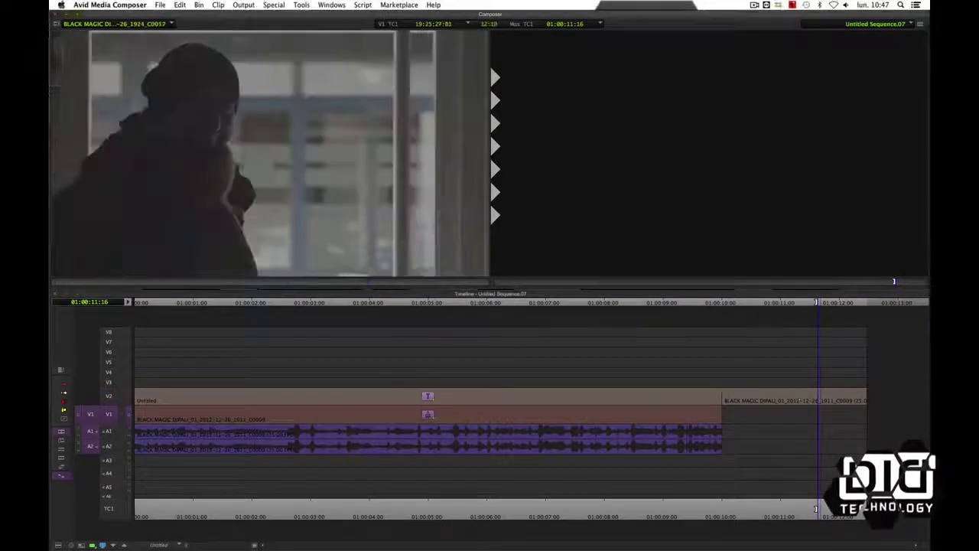
{"action": "left_click_drag", "start_coordinate": [186, 283], "coordinate": [249, 287]}
{"action": "key", "text": "o"}
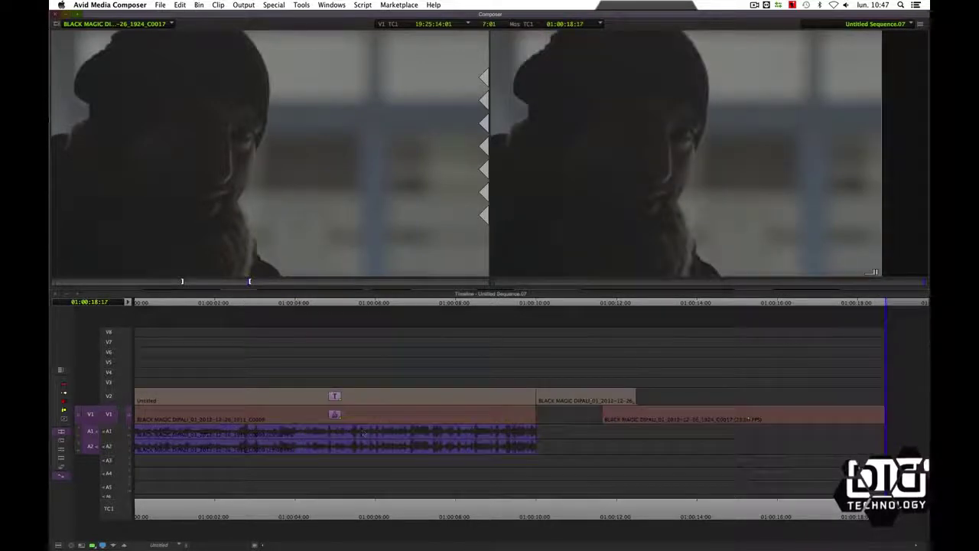
Step: Split the street shot on V2 at 01:00:11:16, in line with the start of the C0017 clip, and shorten its tail to 01:00:12:01
{"action": "left_click_drag", "start_coordinate": [623, 413], "coordinate": [602, 411]}
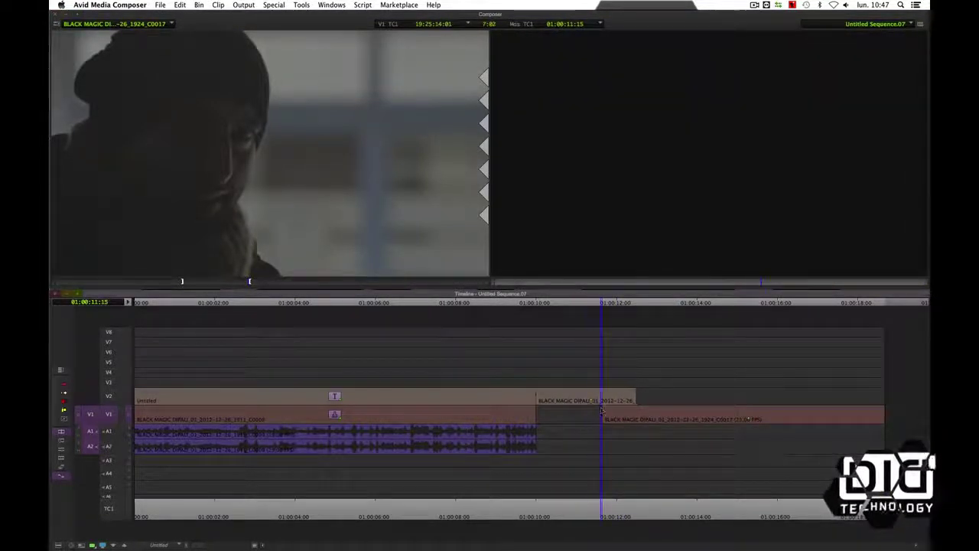
{"action": "left_click_drag", "start_coordinate": [106, 415], "coordinate": [106, 396]}
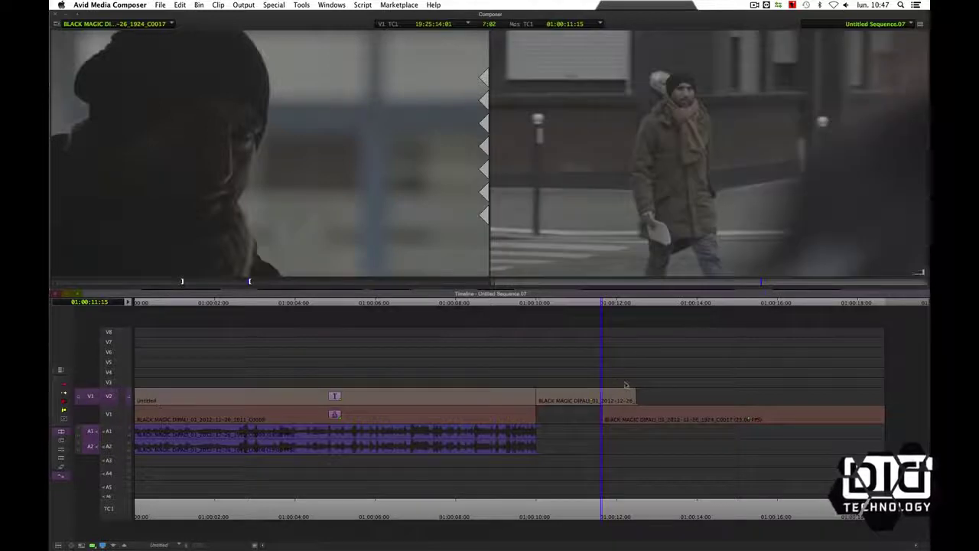
{"action": "left_click_drag", "start_coordinate": [596, 400], "coordinate": [632, 403]}
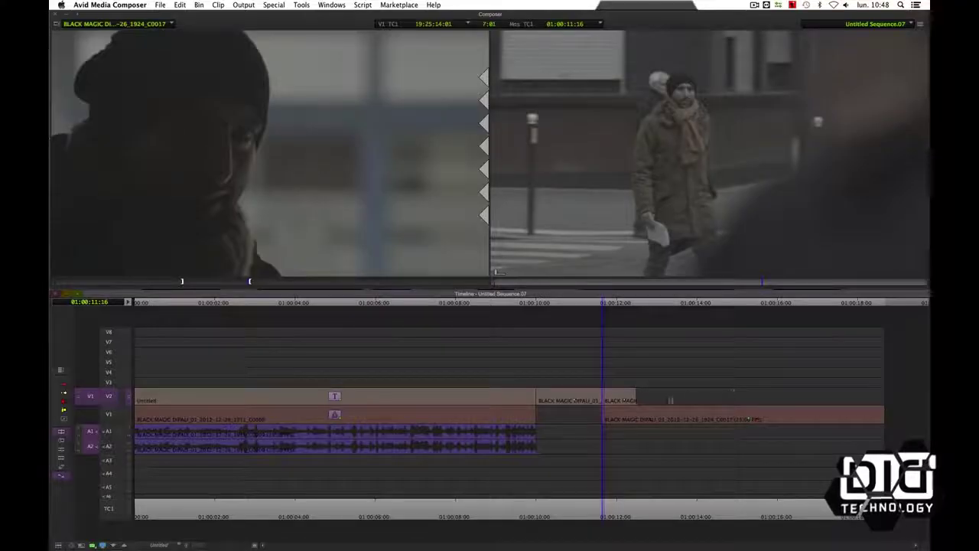
{"action": "mouse_move", "coordinate": [598, 402]}
{"action": "left_mouse_down"}
{"action": "mouse_move", "coordinate": [554, 403]}
{"action": "mouse_move", "coordinate": [623, 402]}
{"action": "mouse_move", "coordinate": [614, 406]}
{"action": "left_mouse_up"}
{"action": "key", "text": "o"}
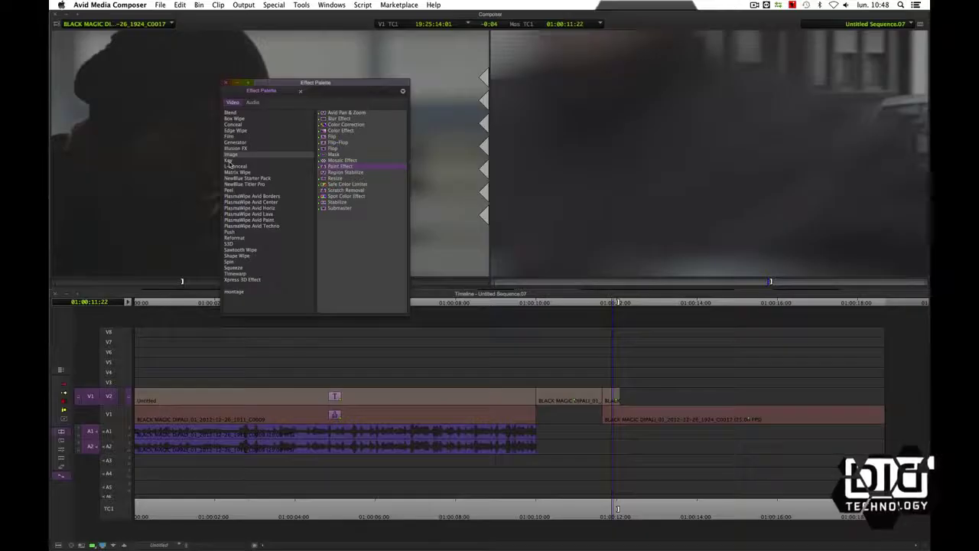
Step: Apply the AniMatte key effect to the short split-off segment at the end of V2
{"action": "left_click", "coordinate": [229, 161]}
{"action": "left_click_drag", "start_coordinate": [322, 114], "coordinate": [611, 397]}
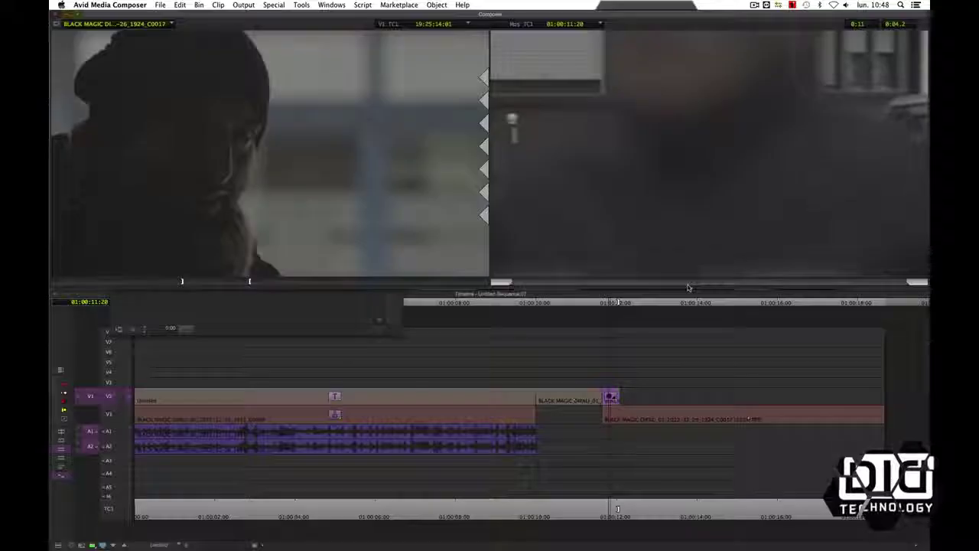
Step: At 01:00:11:21, draw a closed polygon mask around the background above the passing man's shoulder, out to the frame edge
{"action": "left_click_drag", "start_coordinate": [691, 286], "coordinate": [705, 285]}
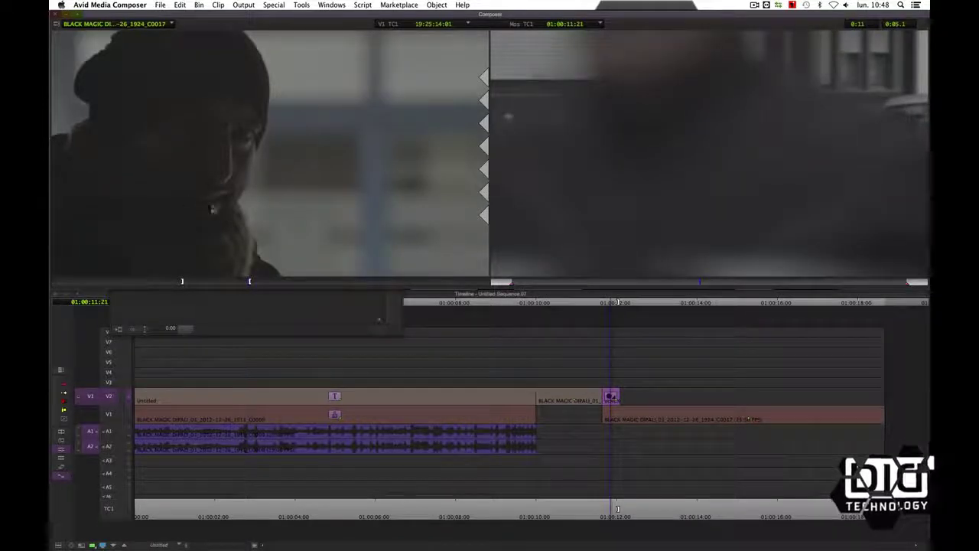
{"action": "left_click", "coordinate": [255, 325]}
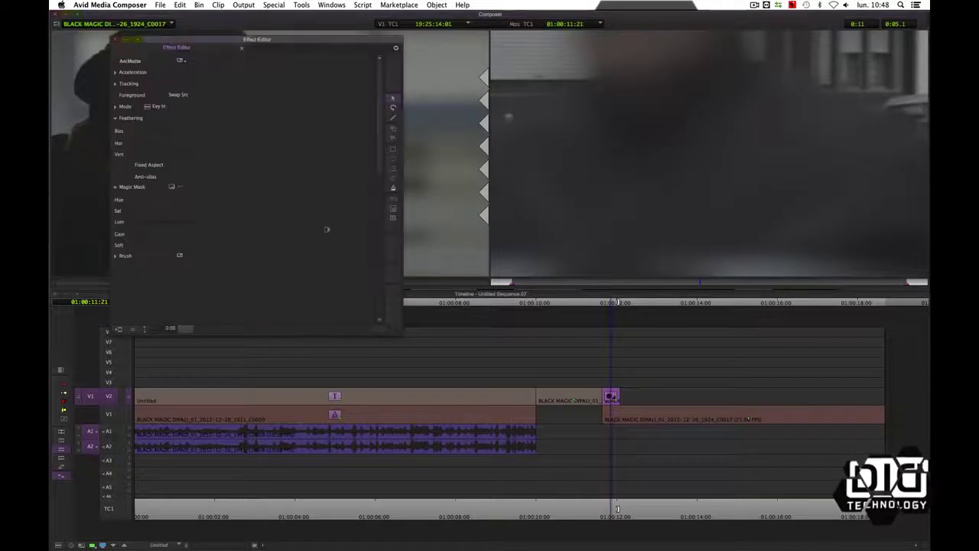
{"action": "left_click", "coordinate": [394, 170]}
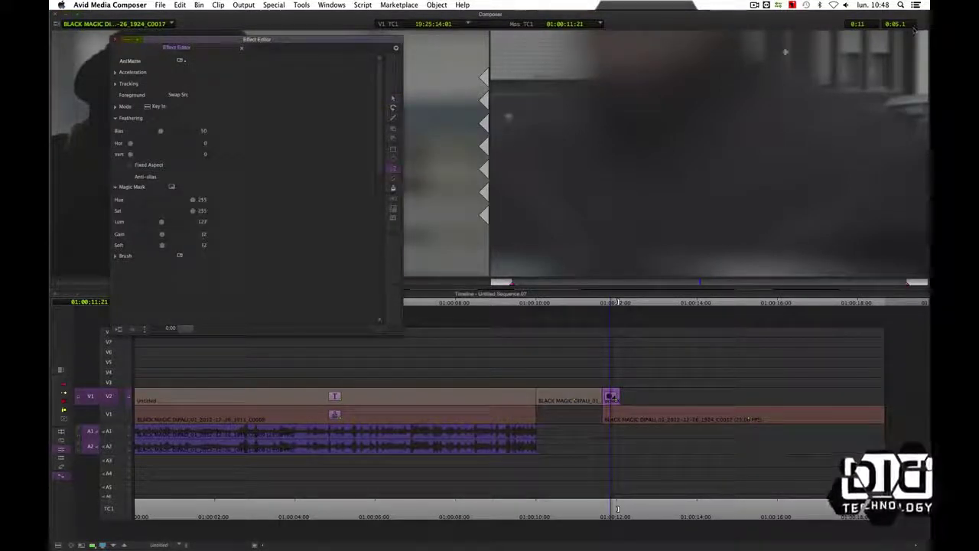
{"action": "left_click", "coordinate": [739, 34]}
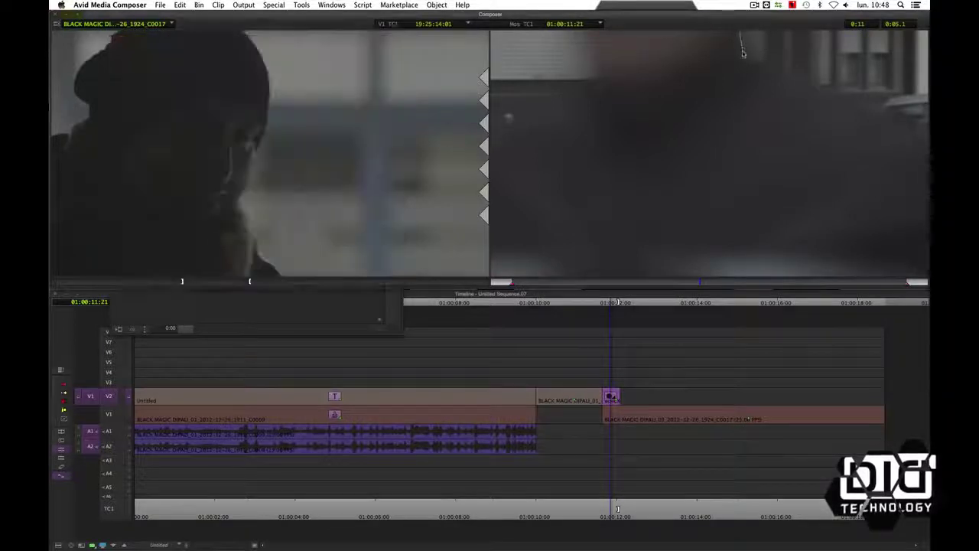
{"action": "left_click", "coordinate": [782, 86]}
{"action": "left_click", "coordinate": [843, 102]}
{"action": "left_click", "coordinate": [926, 137]}
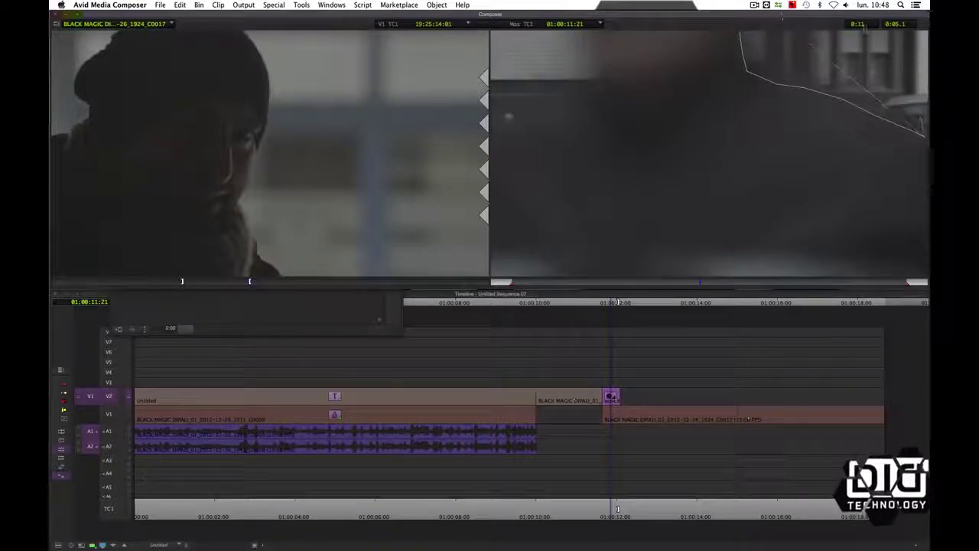
{"action": "left_click", "coordinate": [742, 35]}
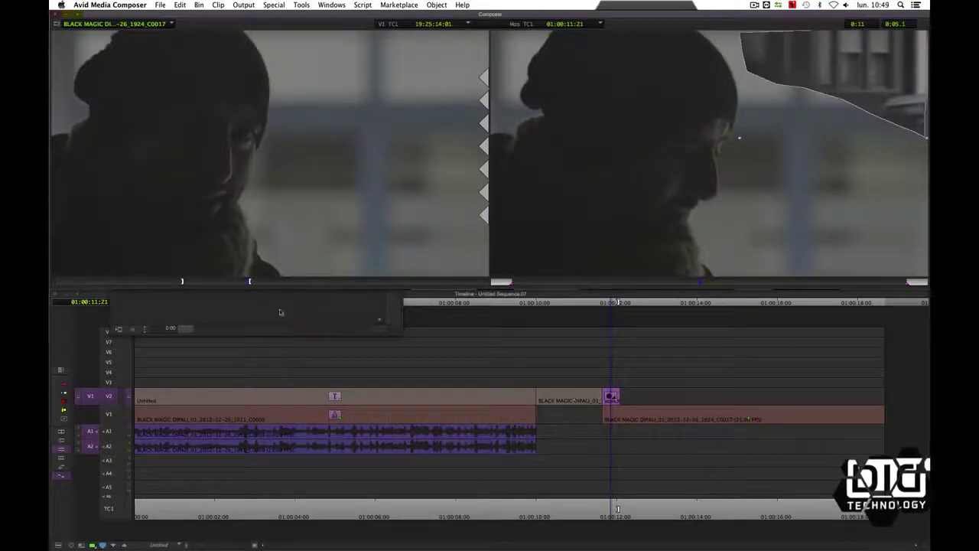
Step: Swap the AniMatte sources and set the mask's horizontal and vertical feathering to 12
{"action": "left_click", "coordinate": [280, 312]}
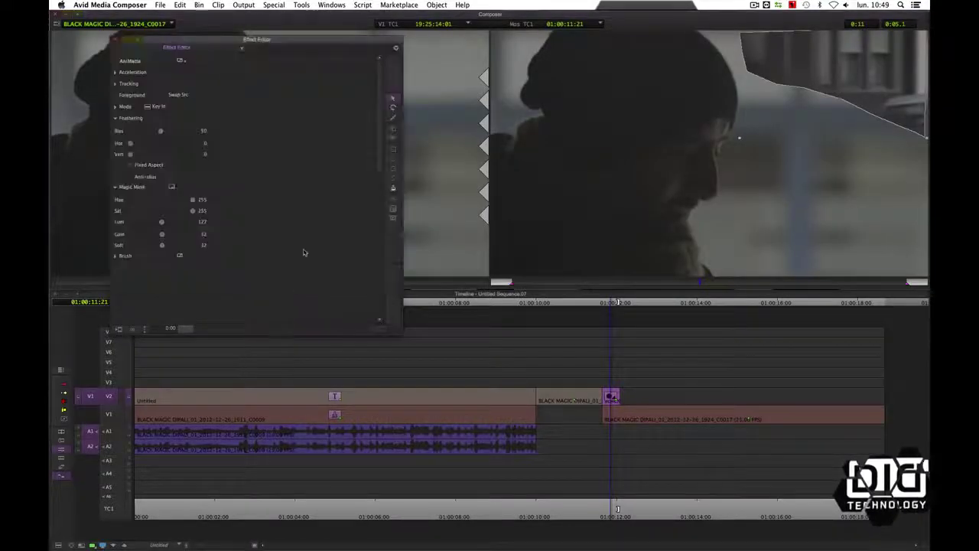
{"action": "left_click", "coordinate": [165, 95]}
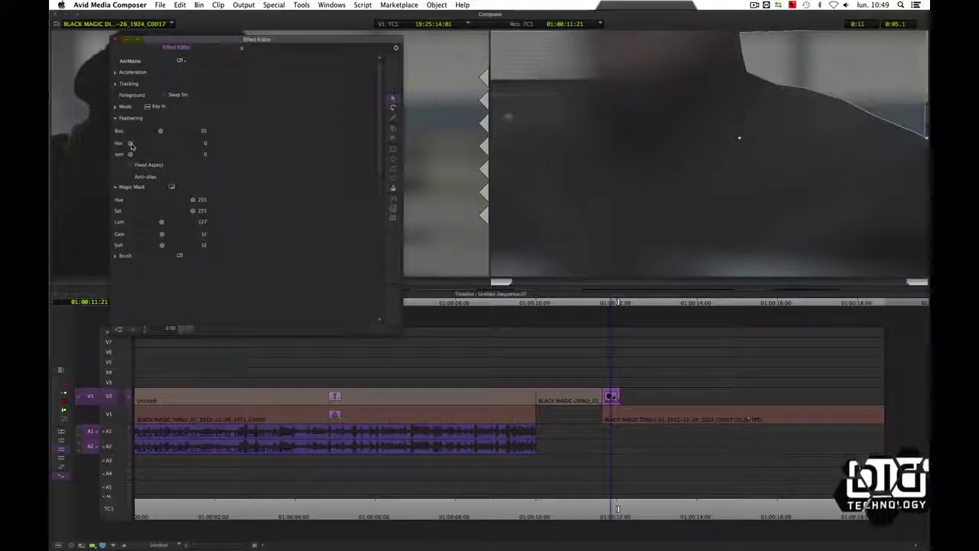
{"action": "left_click_drag", "start_coordinate": [133, 144], "coordinate": [138, 146]}
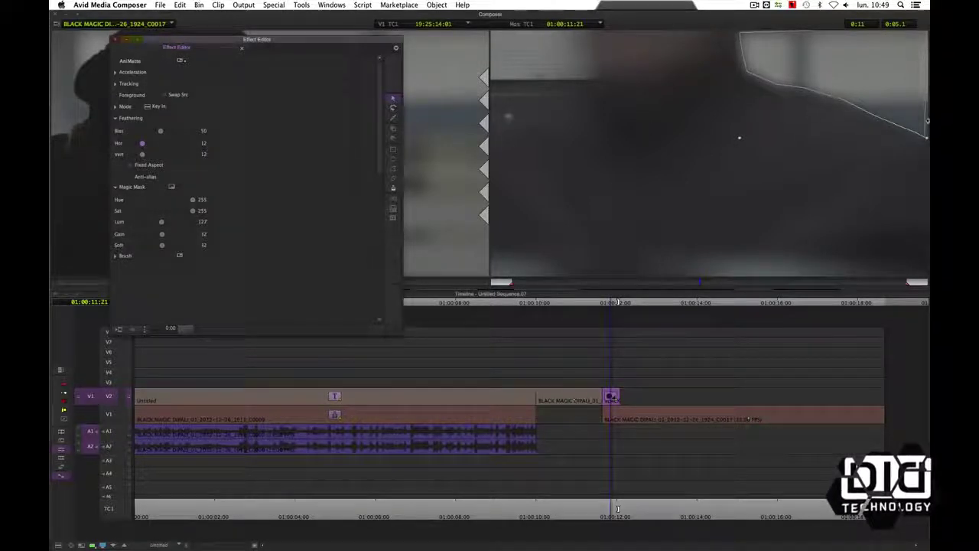
{"action": "left_click", "coordinate": [715, 203]}
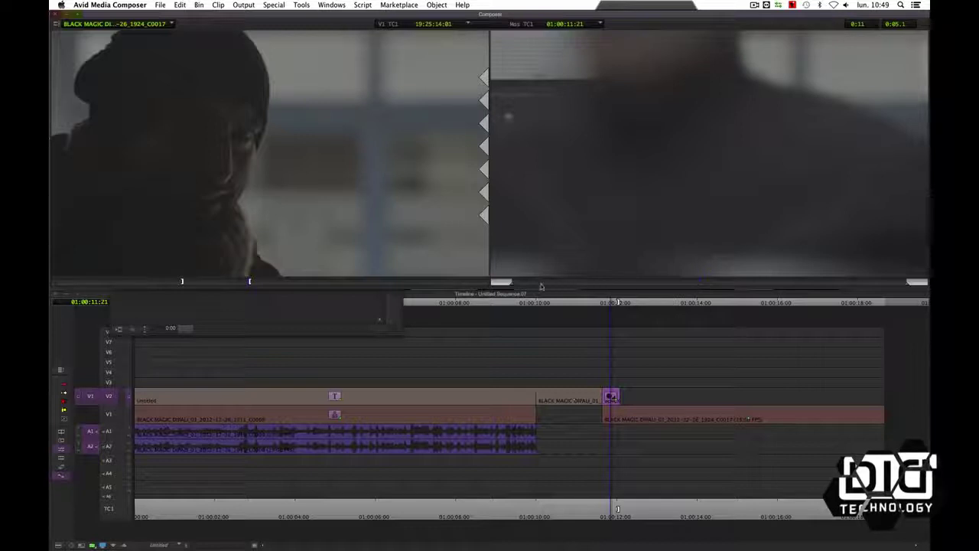
Step: At 01:00:11:16, move the mask completely outside the upper corner of the frame
{"action": "left_click_drag", "start_coordinate": [542, 285], "coordinate": [517, 287]}
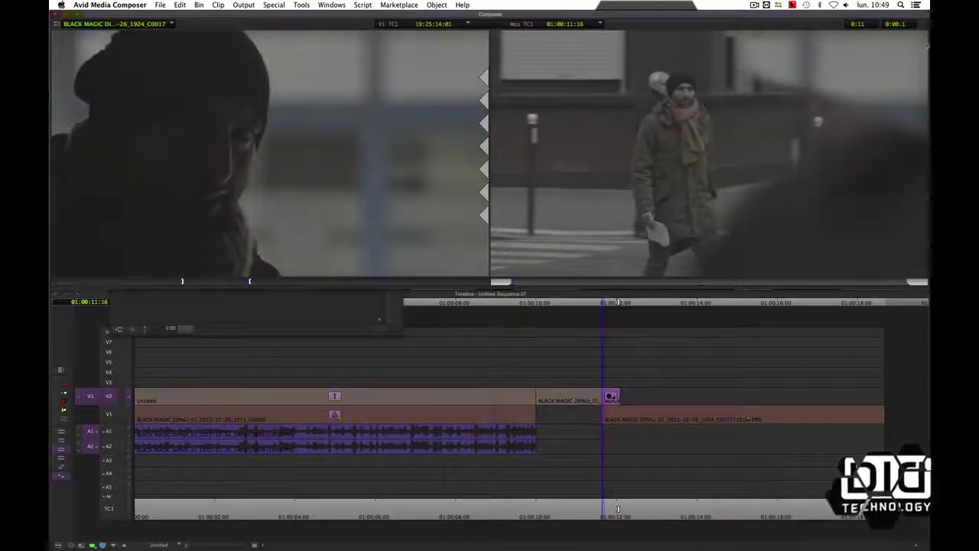
{"action": "left_click_drag", "start_coordinate": [918, 67], "coordinate": [923, 45]}
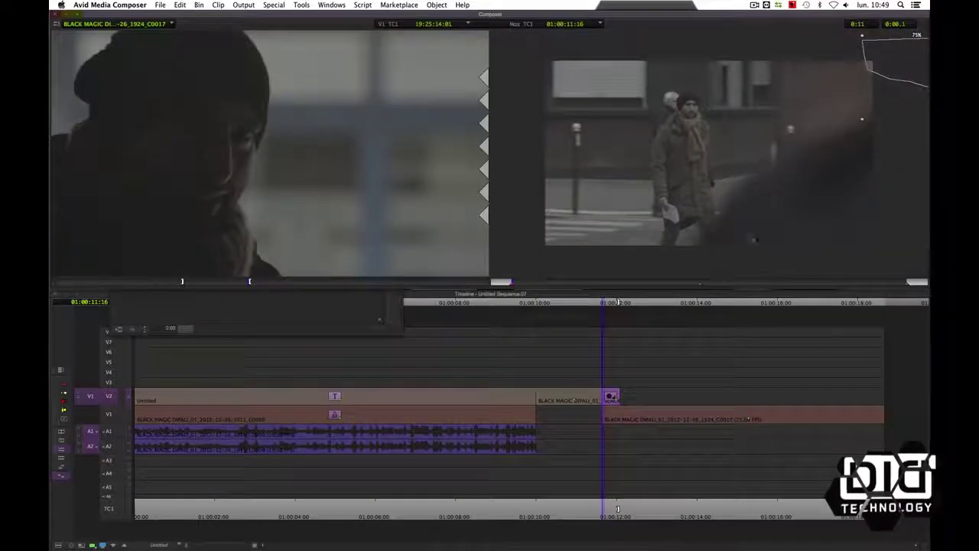
{"action": "left_click_drag", "start_coordinate": [886, 64], "coordinate": [903, 57]}
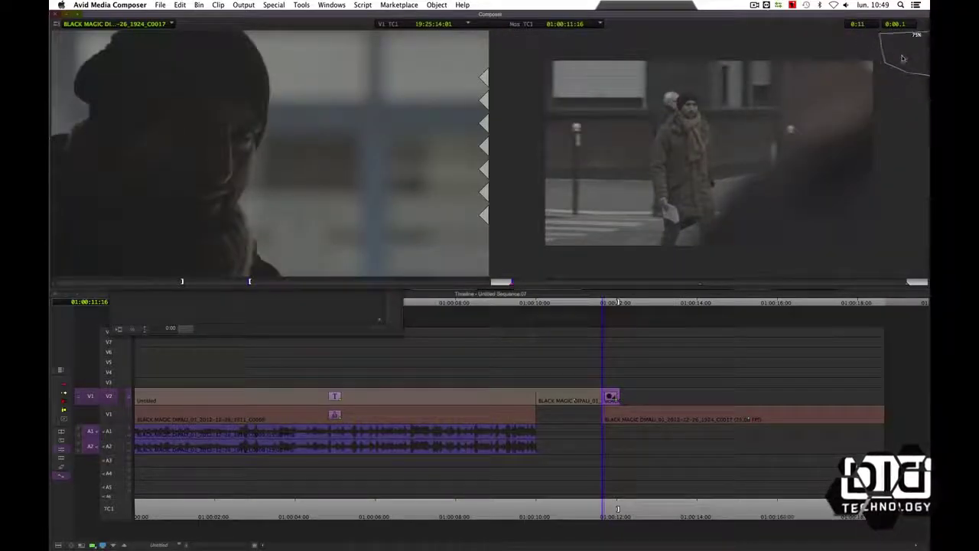
Step: At 01:00:11:21, pull the mask's outer corner points beyond the frame edges while keeping its lower edge along the shoulder
{"action": "left_click_drag", "start_coordinate": [631, 288], "coordinate": [701, 289]}
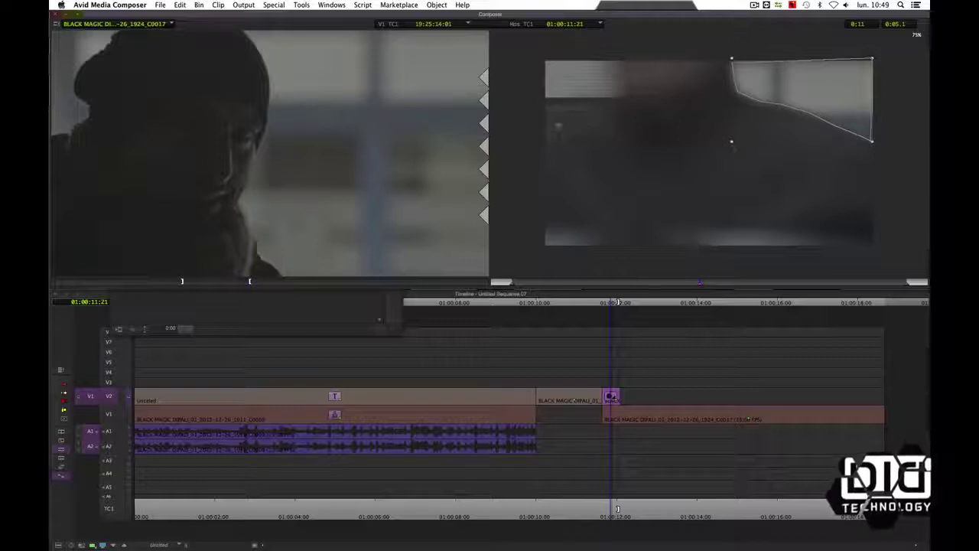
{"action": "left_click_drag", "start_coordinate": [824, 87], "coordinate": [860, 75]}
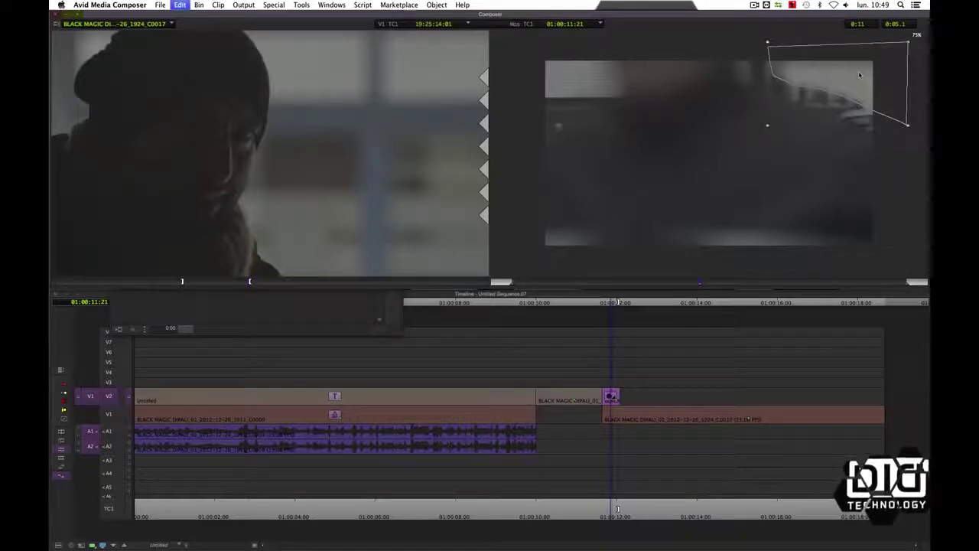
{"action": "key", "text": "super+z"}
{"action": "left_click", "coordinate": [804, 90]}
{"action": "left_click", "coordinate": [797, 85]}
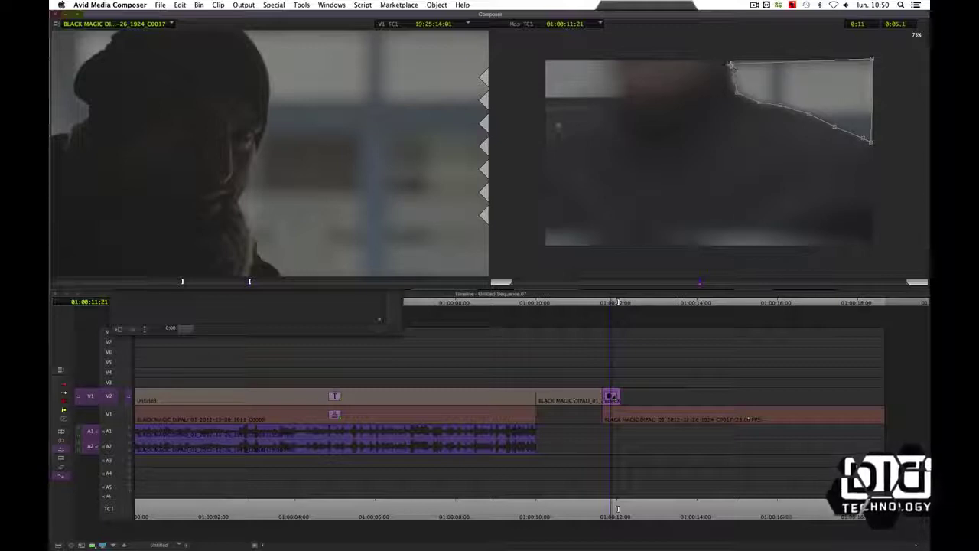
{"action": "left_click_drag", "start_coordinate": [733, 67], "coordinate": [730, 48]}
{"action": "left_click", "coordinate": [870, 58]}
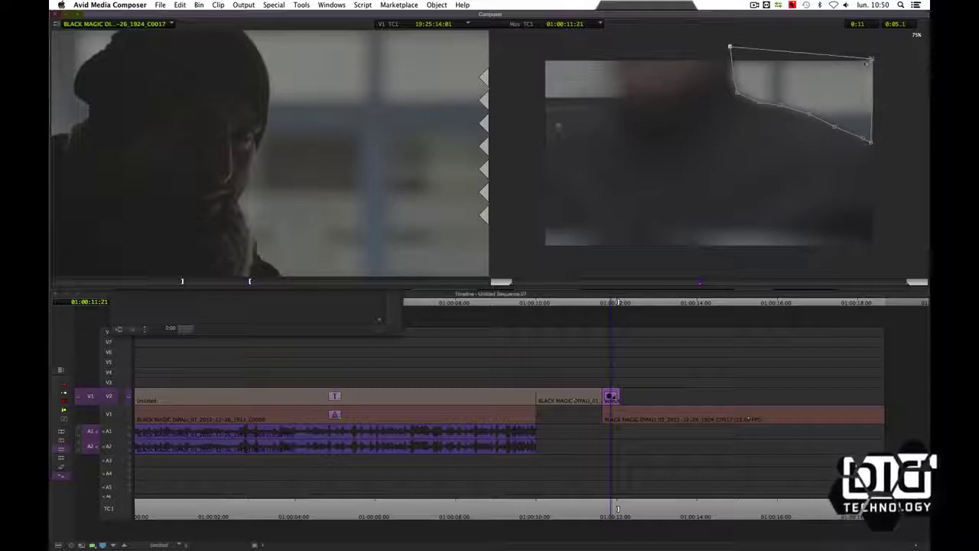
{"action": "left_click_drag", "start_coordinate": [872, 59], "coordinate": [880, 44]}
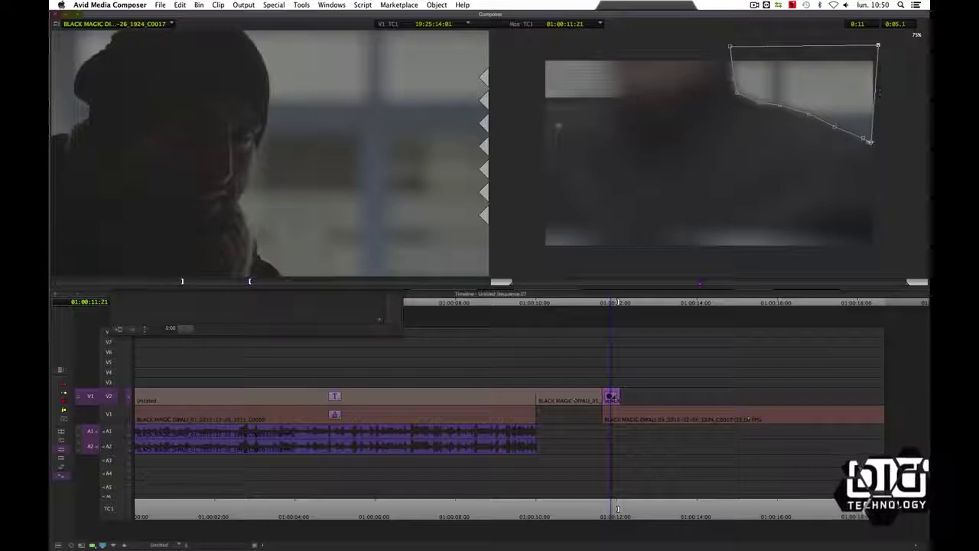
{"action": "left_click_drag", "start_coordinate": [871, 142], "coordinate": [897, 149]}
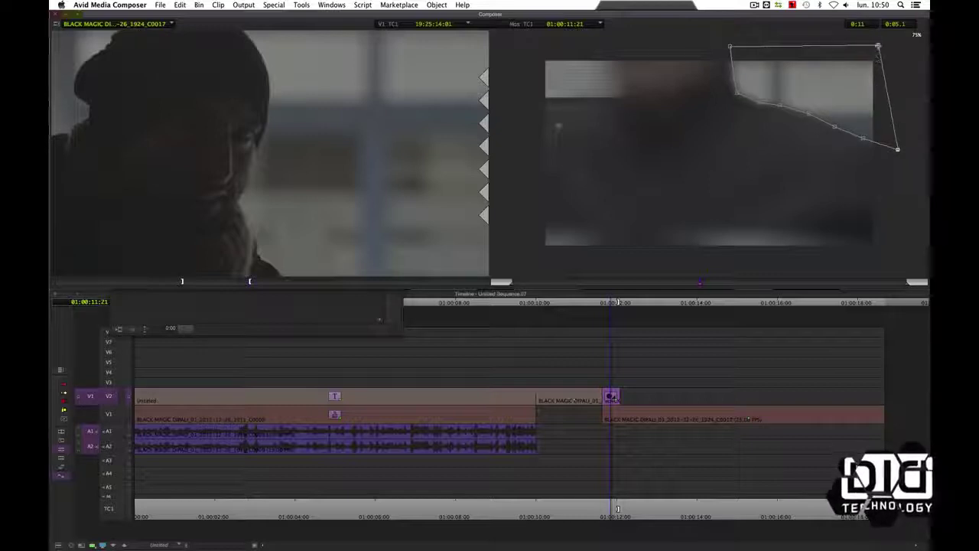
{"action": "left_click_drag", "start_coordinate": [879, 47], "coordinate": [897, 43]}
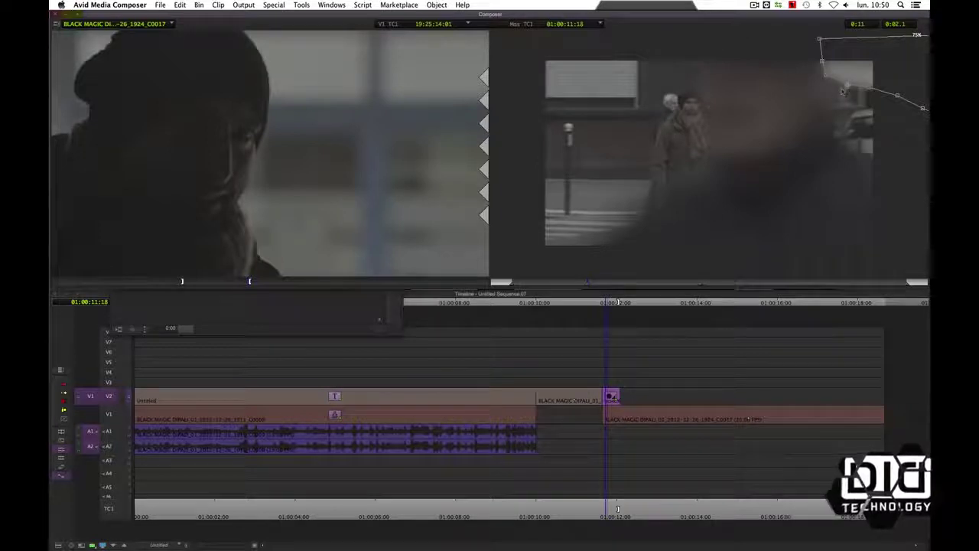
Step: Reshape the mask's lower points to follow the man's neck and shoulder at 01:00:11:18 and 01:00:11:19
{"action": "left_click_drag", "start_coordinate": [847, 84], "coordinate": [831, 124]}
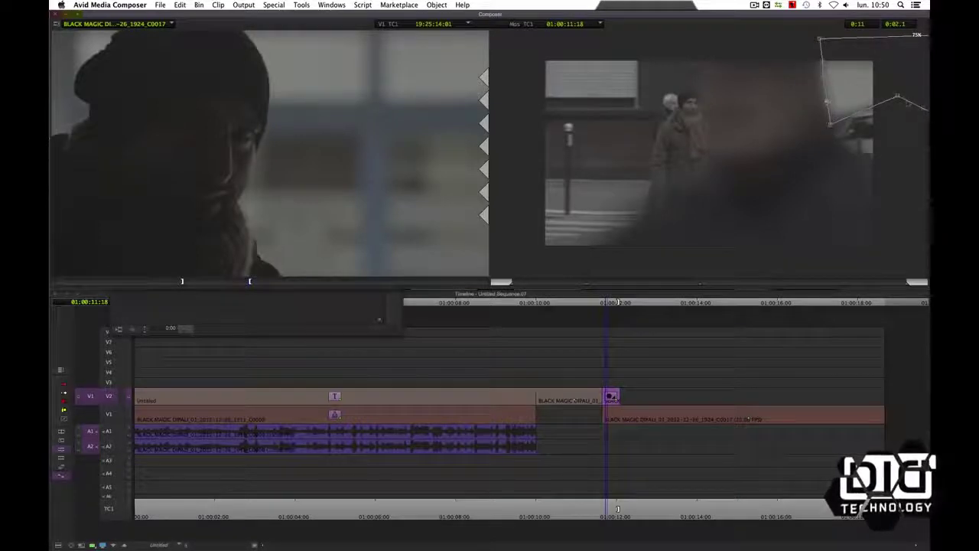
{"action": "left_click_drag", "start_coordinate": [897, 96], "coordinate": [838, 142]}
{"action": "left_click_drag", "start_coordinate": [923, 114], "coordinate": [879, 164]}
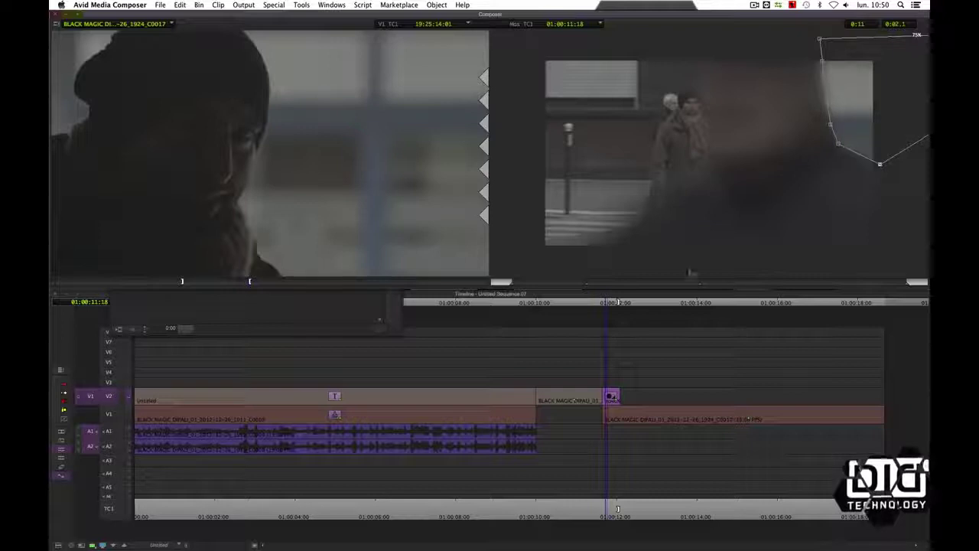
{"action": "left_click", "coordinate": [647, 287]}
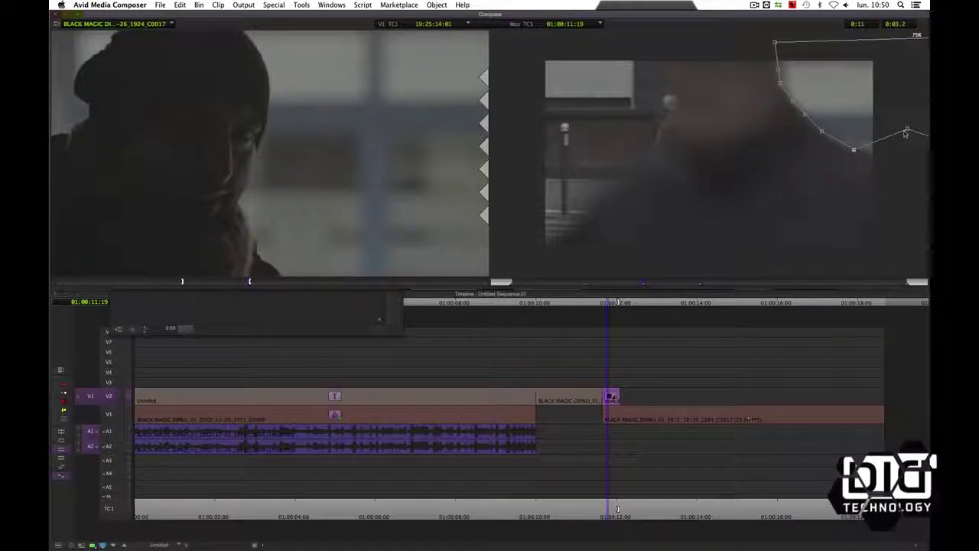
{"action": "left_click_drag", "start_coordinate": [906, 130], "coordinate": [897, 166]}
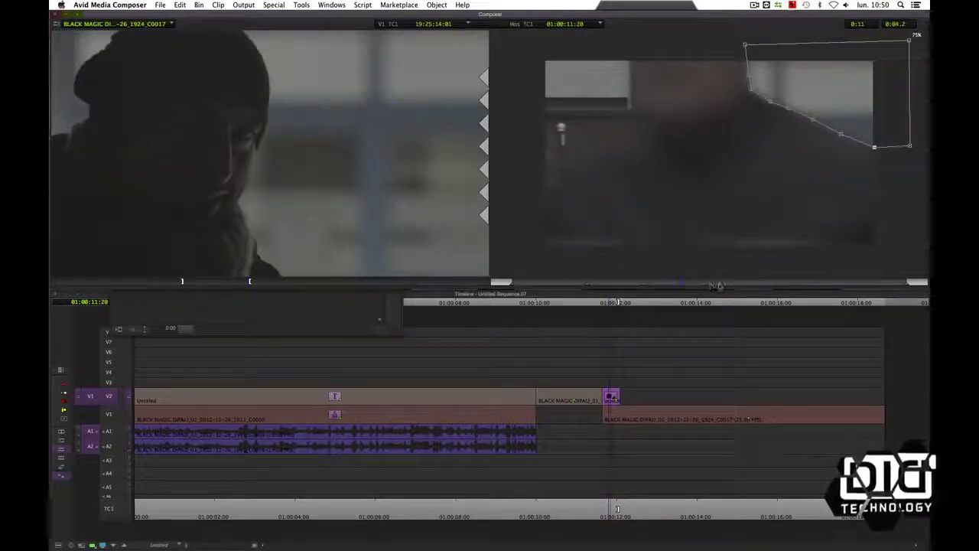
Step: At 01:00:11:22, adjust the mask points to follow the back of the man's neck and his sloping shoulder
{"action": "left_click", "coordinate": [757, 286]}
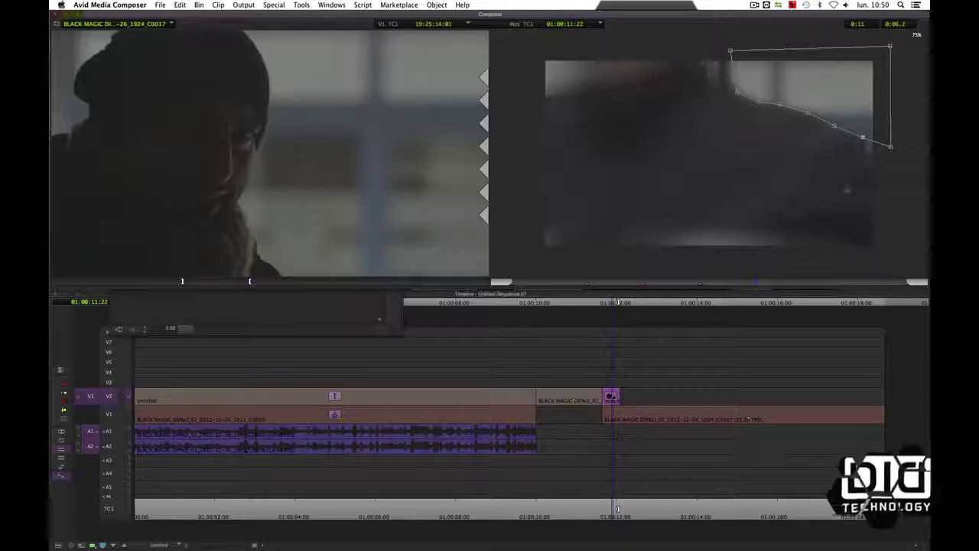
{"action": "left_click_drag", "start_coordinate": [890, 146], "coordinate": [886, 179]}
{"action": "left_click_drag", "start_coordinate": [867, 141], "coordinate": [861, 142]}
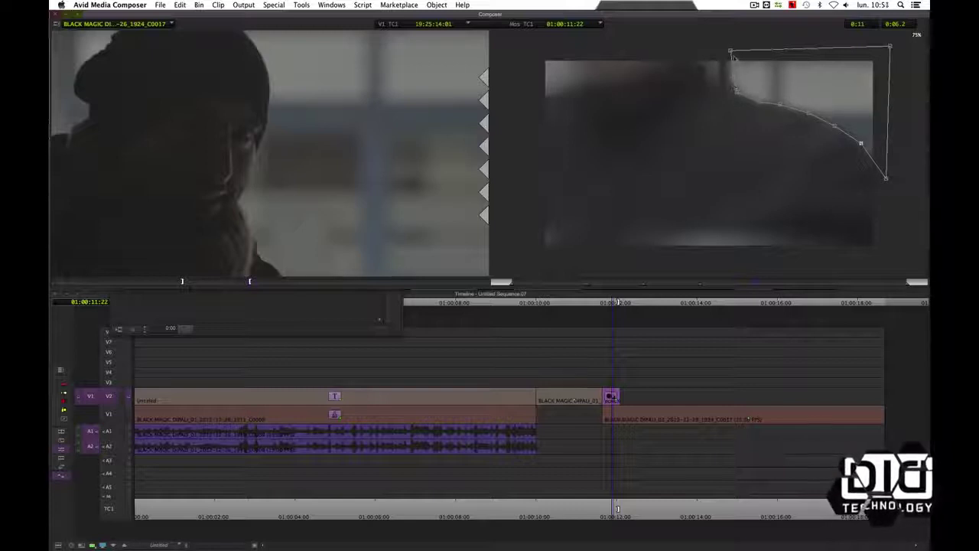
{"action": "left_click_drag", "start_coordinate": [759, 58], "coordinate": [716, 126]}
{"action": "left_click", "coordinate": [722, 75]}
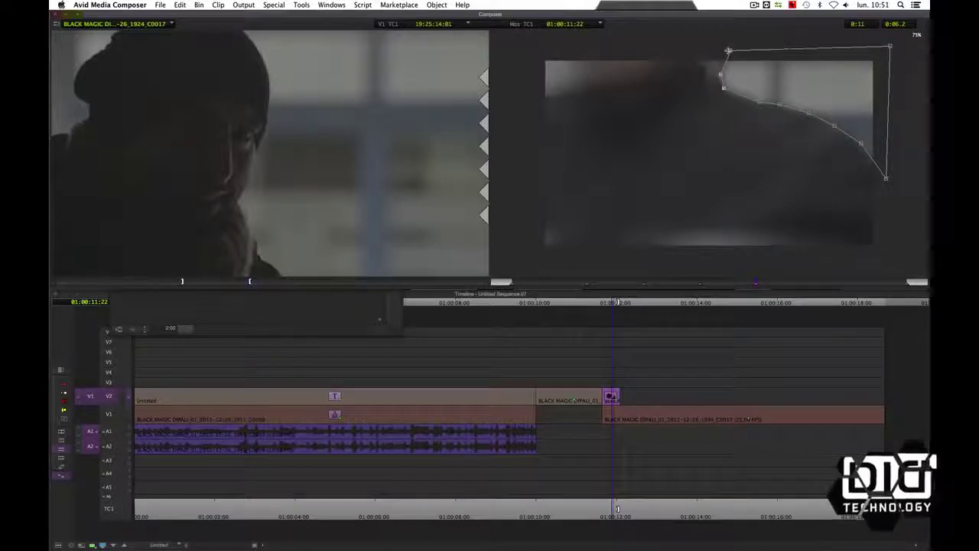
{"action": "left_click_drag", "start_coordinate": [727, 52], "coordinate": [703, 73]}
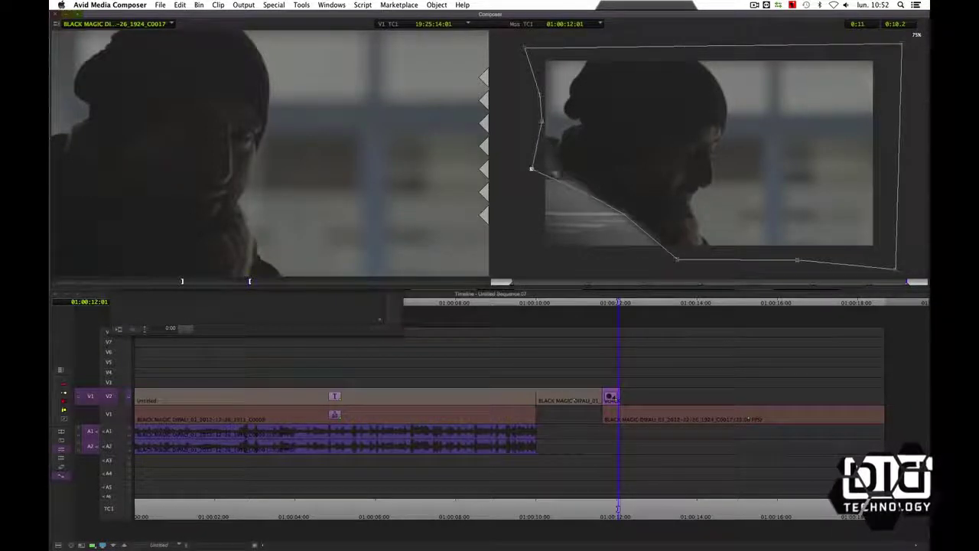
Step: At 01:00:12:01, pull the mask's lower edge out towards the frame corner behind the man's shoulder, and play back the transition
{"action": "left_click", "coordinate": [597, 197]}
{"action": "left_click_drag", "start_coordinate": [597, 198], "coordinate": [564, 248]}
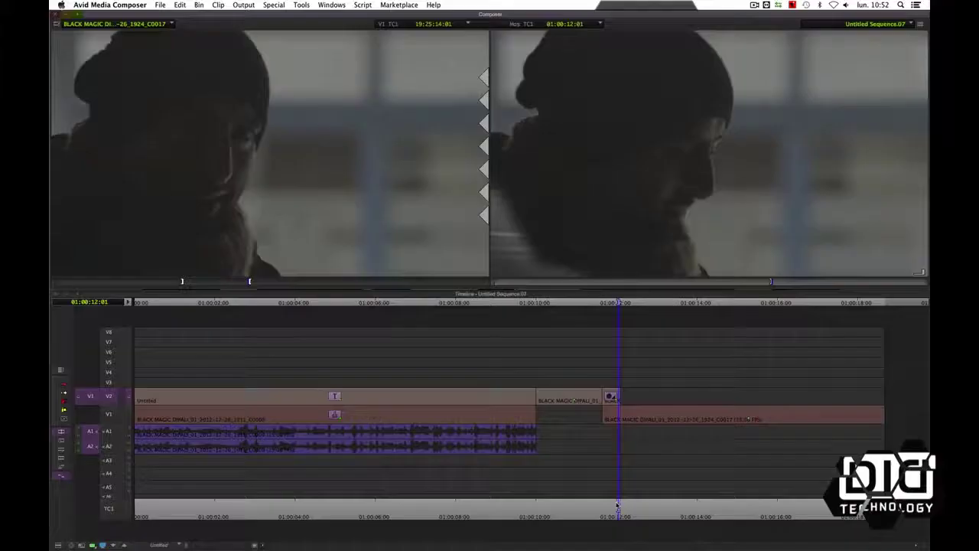
{"action": "left_click_drag", "start_coordinate": [600, 505], "coordinate": [581, 502]}
{"action": "key", "text": "space"}
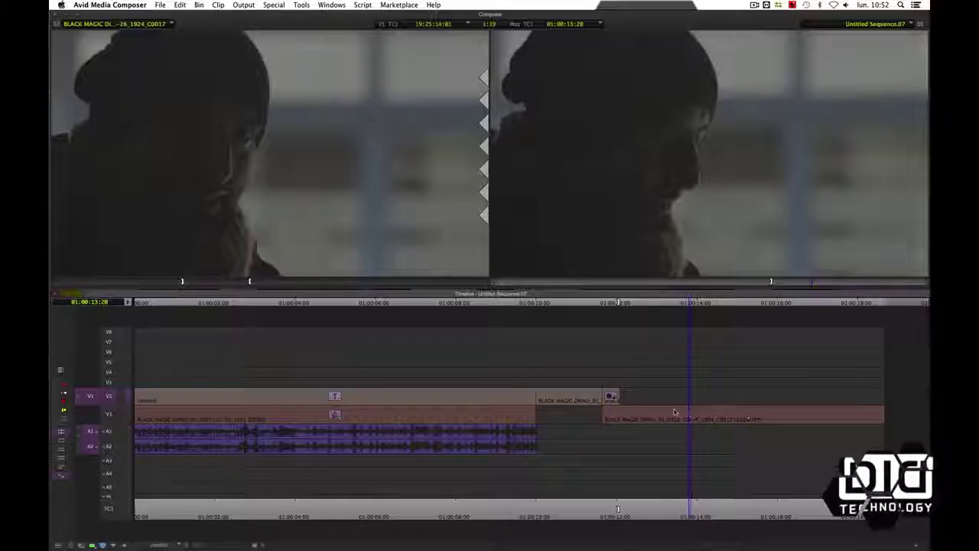
Step: Mark the sequence from 01:00:13:02 to 01:00:18:17 and overwrite that span of V2 with the matching shot of the man
{"action": "left_click", "coordinate": [662, 415]}
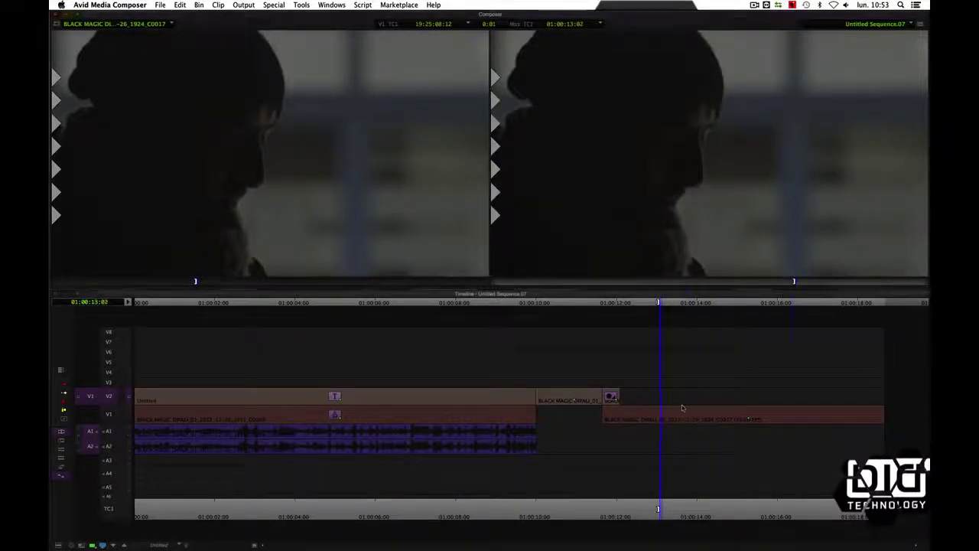
{"action": "left_click", "coordinate": [842, 402]}
{"action": "left_click_drag", "start_coordinate": [859, 401], "coordinate": [885, 402]}
{"action": "key", "text": "o"}
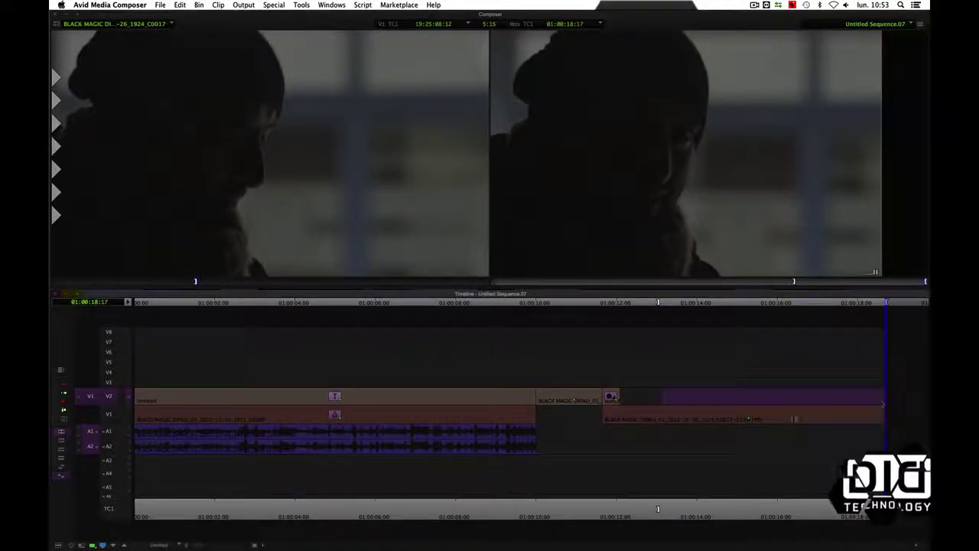
{"action": "left_click", "coordinate": [736, 419]}
{"action": "key", "text": "b"}
Step: Apply AniMatte to the new V2 clip and draw a mask along the man's profile around the background at 01:00:14:23
{"action": "mouse_move", "coordinate": [724, 416]}
{"action": "left_mouse_down"}
{"action": "mouse_move", "coordinate": [789, 412]}
{"action": "mouse_move", "coordinate": [736, 414]}
{"action": "left_mouse_up"}
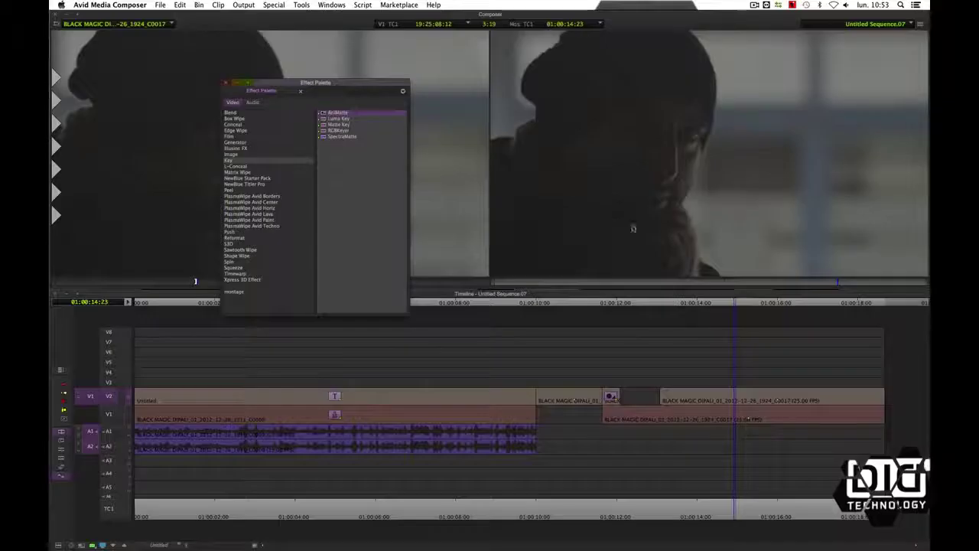
{"action": "left_click_drag", "start_coordinate": [322, 115], "coordinate": [741, 397]}
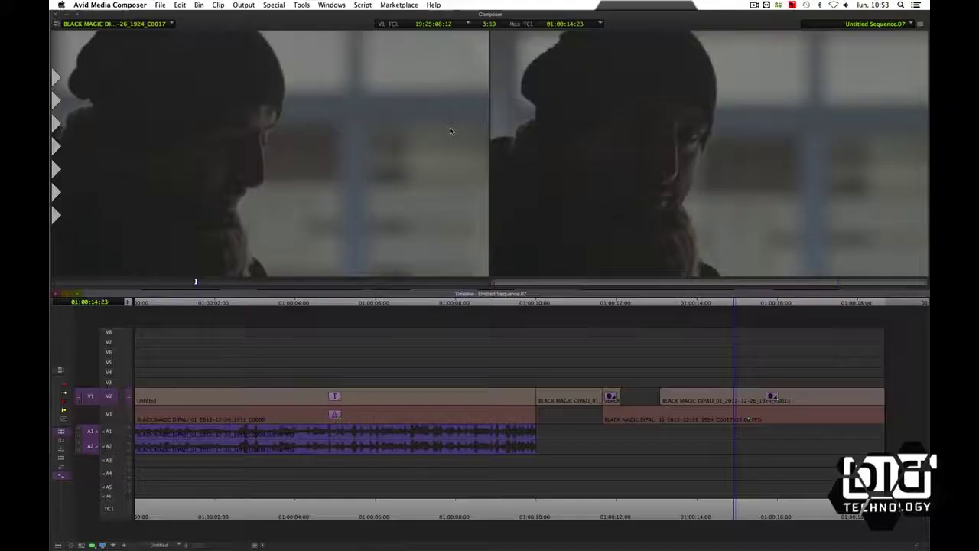
{"action": "key", "text": "super+8"}
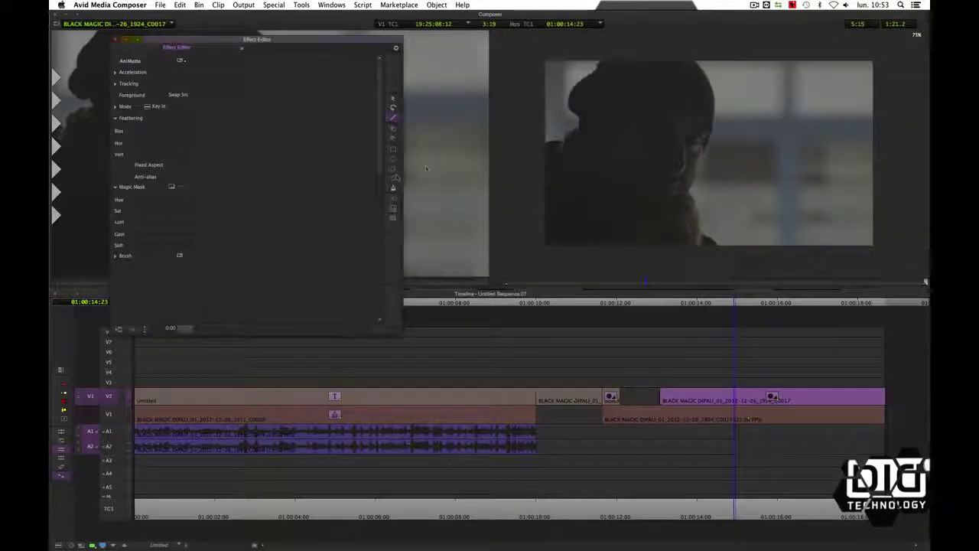
{"action": "left_click", "coordinate": [679, 46]}
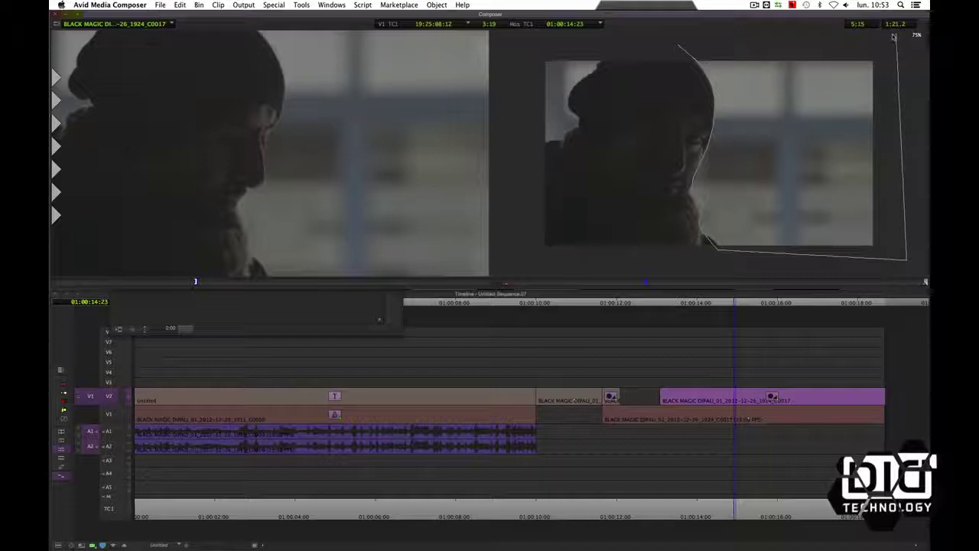
{"action": "left_click_drag", "start_coordinate": [692, 40], "coordinate": [683, 46]}
{"action": "left_click", "coordinate": [678, 47]}
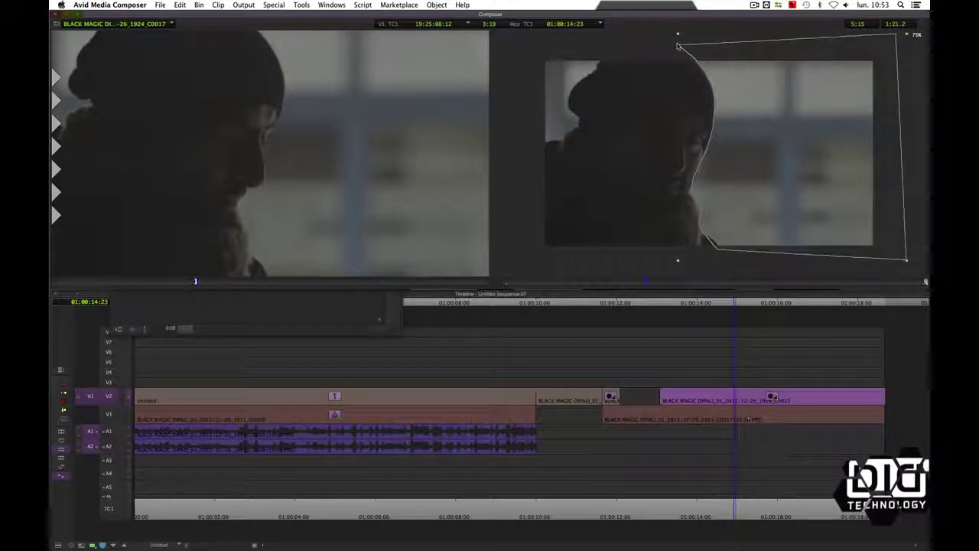
Step: Inside the masked V2 clip, use Color Effect to set Luma Clip High to 235, raise red gain to 182, raise blue and lower green
{"action": "double_click", "coordinate": [769, 400]}
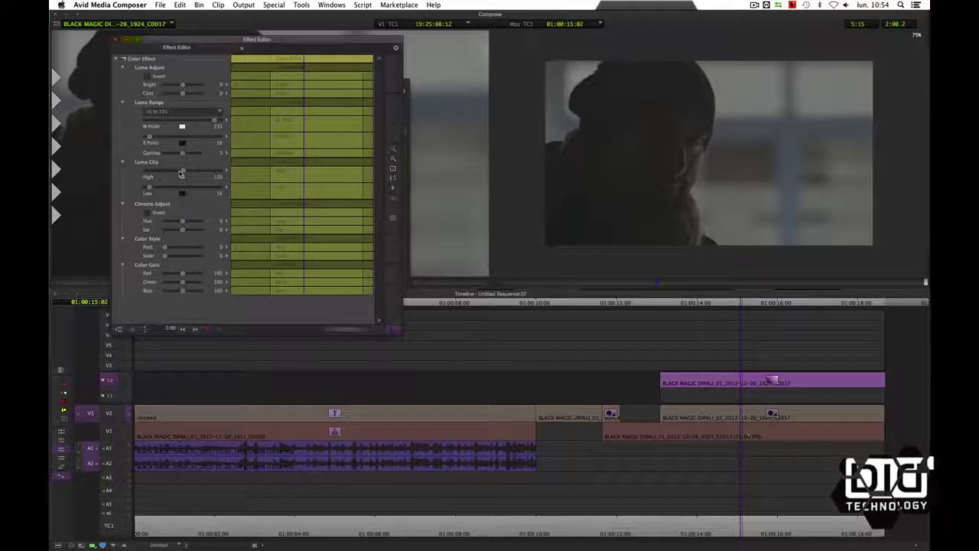
{"action": "left_click_drag", "start_coordinate": [181, 173], "coordinate": [206, 173]}
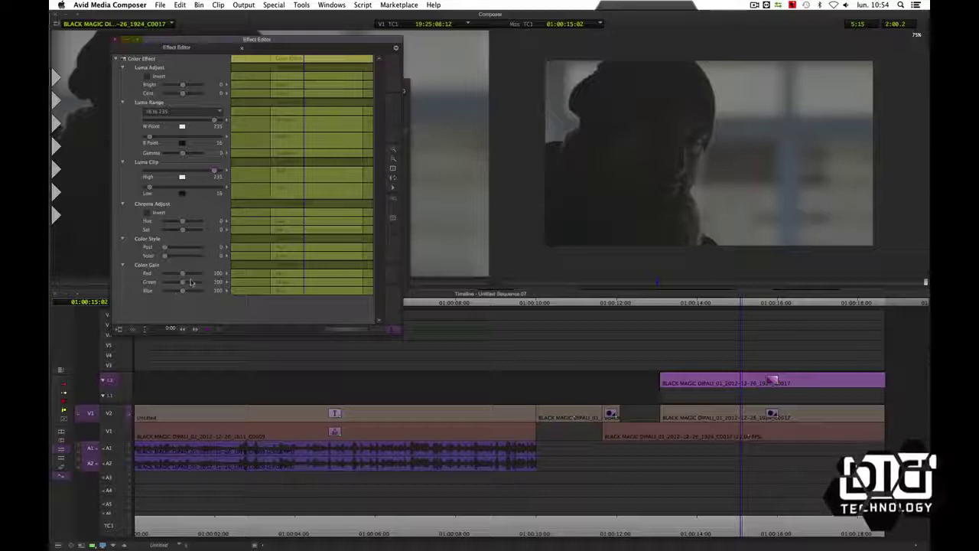
{"action": "left_click", "coordinate": [198, 274]}
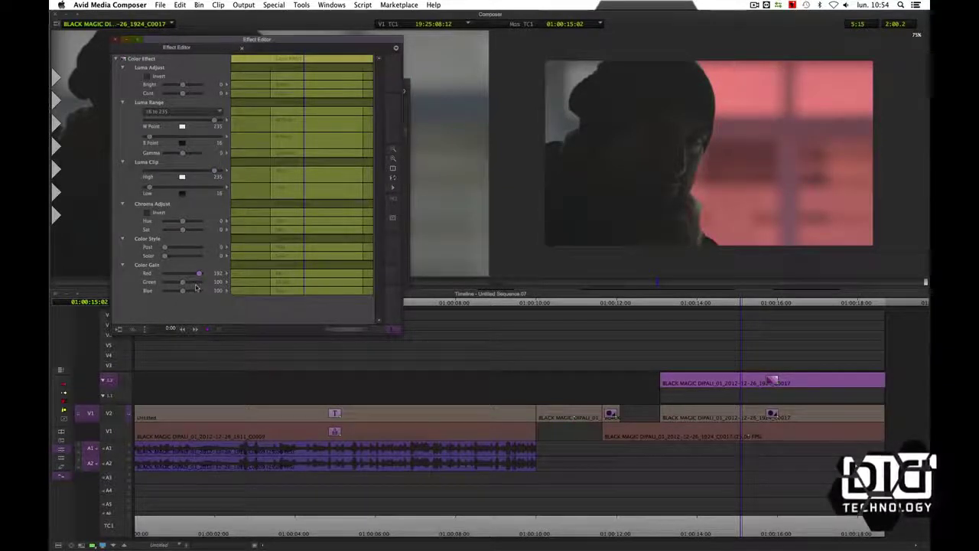
{"action": "left_click", "coordinate": [197, 282]}
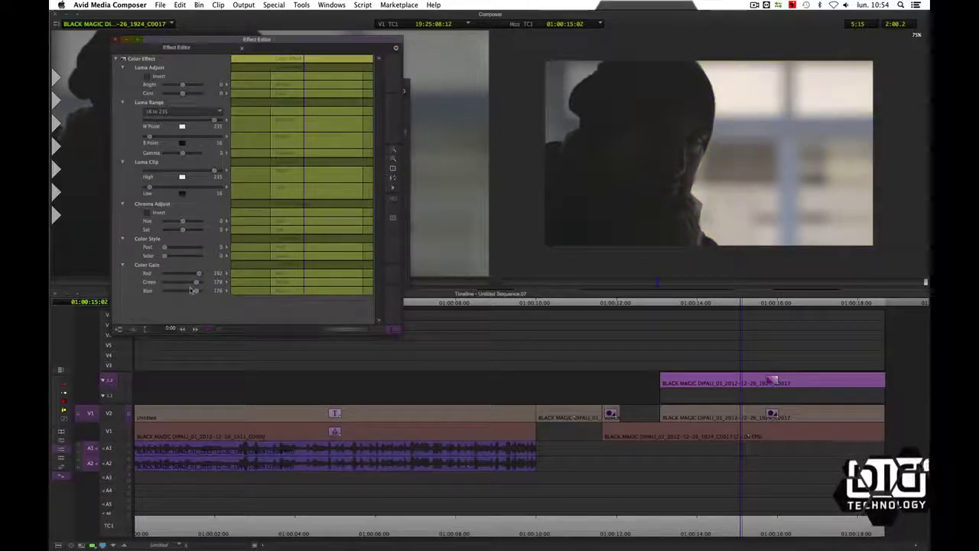
{"action": "left_click", "coordinate": [172, 282]}
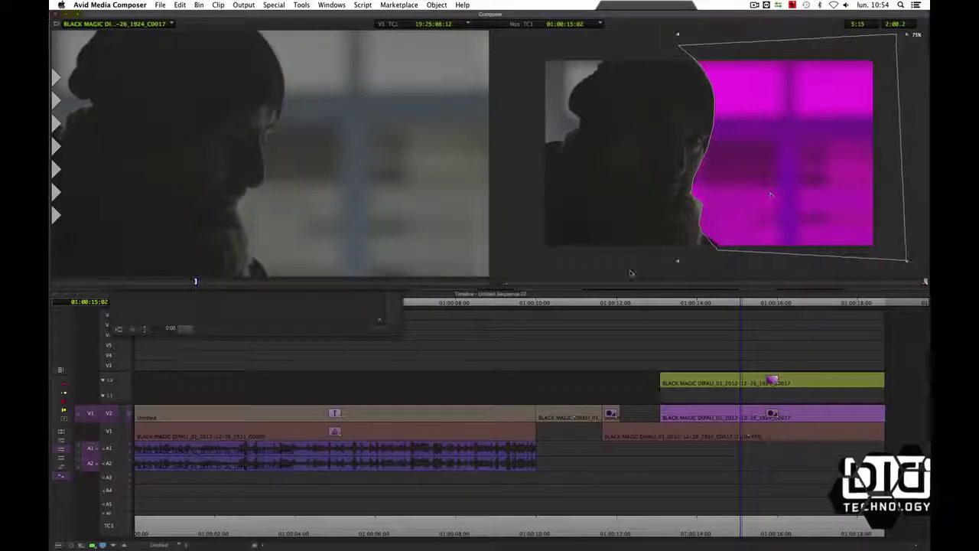
Step: Feather the magenta background mask horizontally along the man's profile
{"action": "left_click", "coordinate": [350, 316]}
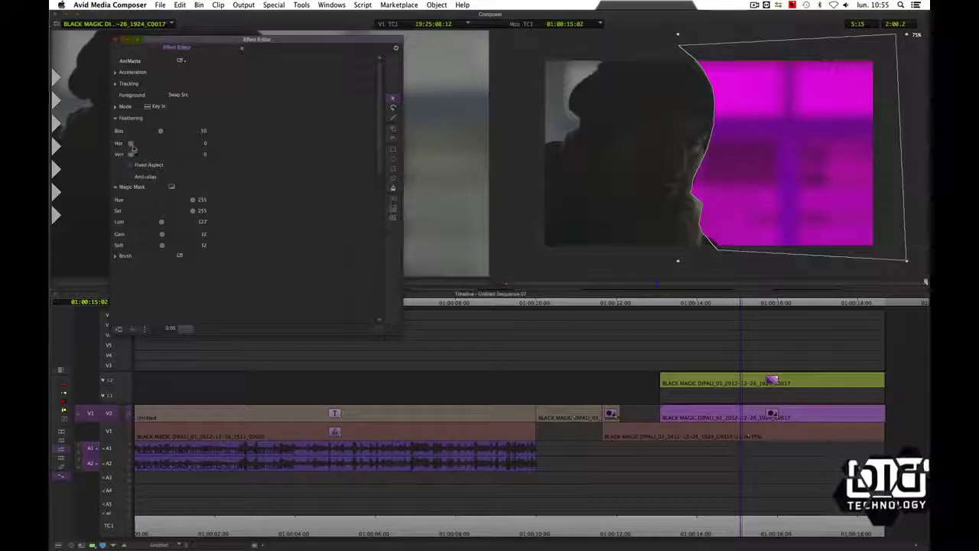
{"action": "left_click_drag", "start_coordinate": [139, 149], "coordinate": [140, 148]}
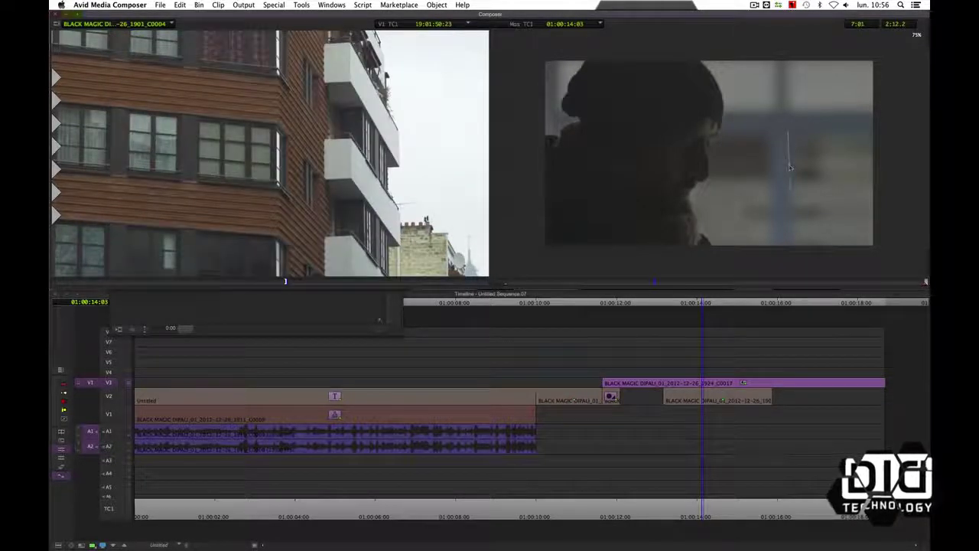
Step: Draw a closed AniMatte mask around the lower window area behind the man on the V3 clip at 01:00:14:03
{"action": "mouse_move", "coordinate": [794, 251]}
{"action": "left_mouse_down"}
{"action": "mouse_move", "coordinate": [895, 253]}
{"action": "mouse_move", "coordinate": [899, 149]}
{"action": "mouse_move", "coordinate": [893, 134]}
{"action": "mouse_move", "coordinate": [868, 135]}
{"action": "left_mouse_up"}
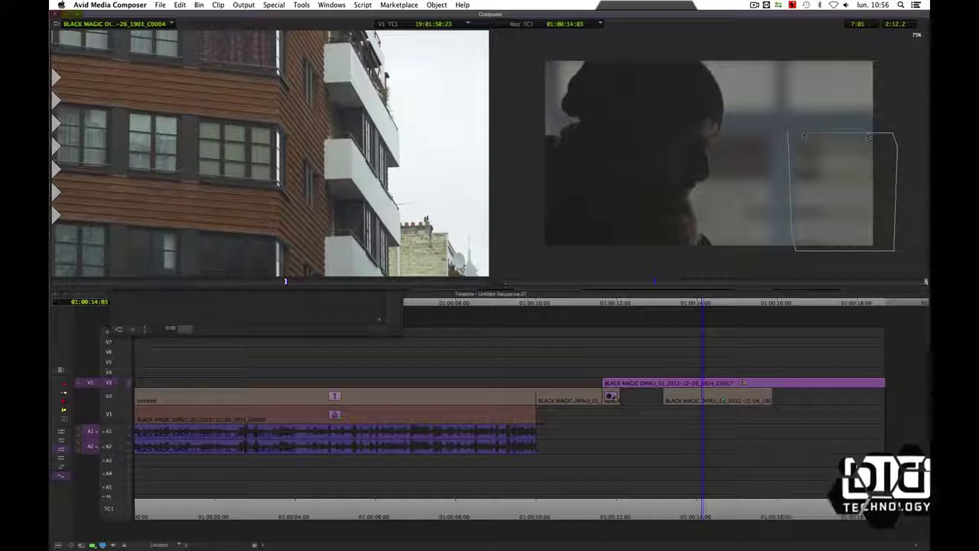
{"action": "left_click_drag", "start_coordinate": [789, 134], "coordinate": [790, 135]}
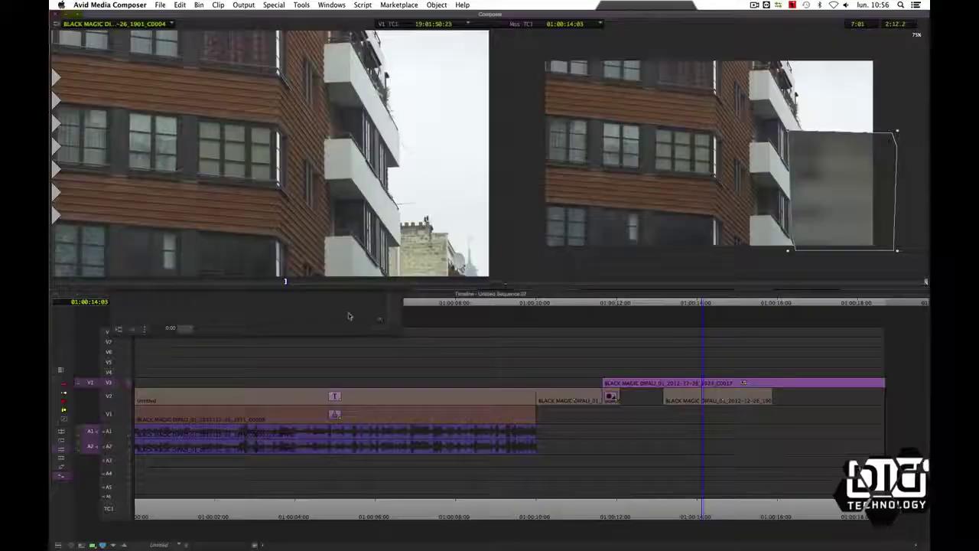
Step: Swap the AniMatte sources so the building fills the window mask, and add a little horizontal feathering
{"action": "left_click", "coordinate": [350, 317]}
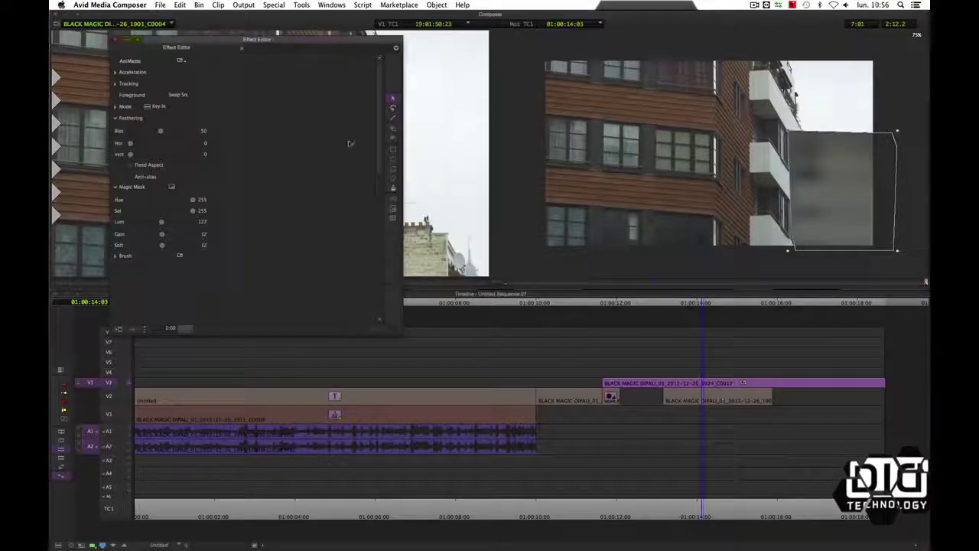
{"action": "left_click", "coordinate": [180, 94]}
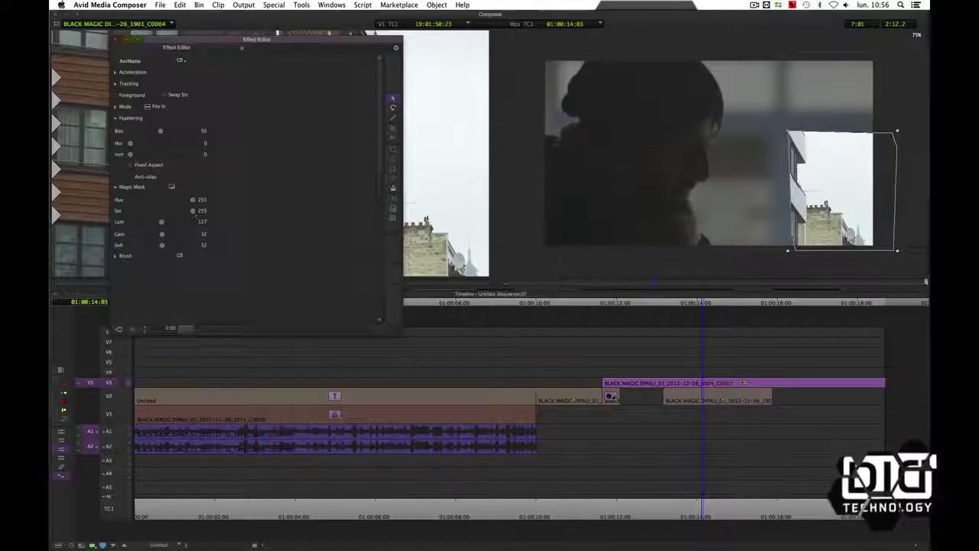
{"action": "left_click_drag", "start_coordinate": [130, 143], "coordinate": [137, 147]}
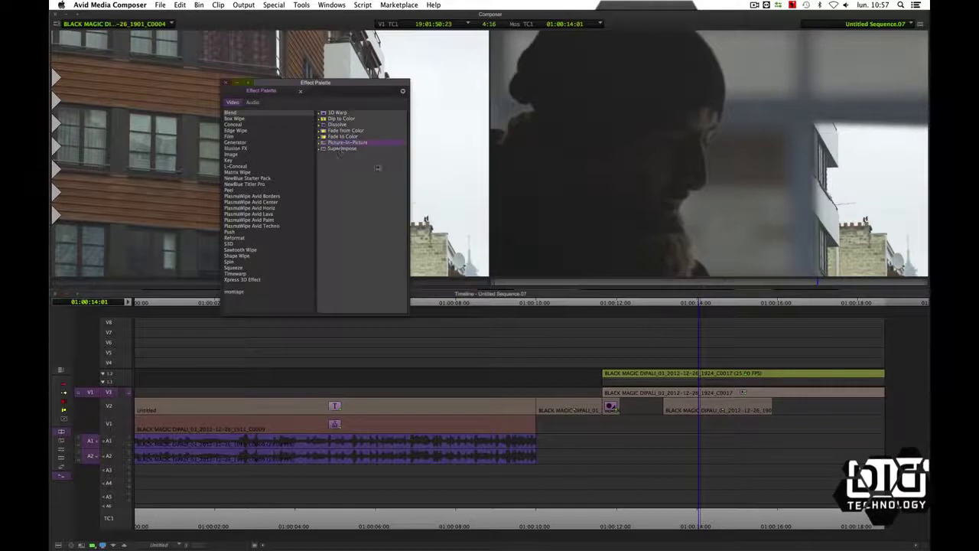
Step: Apply Picture-in-Picture to the building clip on V2, then scale and position the building image to fill the masked window
{"action": "left_click_drag", "start_coordinate": [377, 168], "coordinate": [720, 410]}
{"action": "left_click", "coordinate": [712, 427]}
{"action": "key", "text": "apostrophe"}
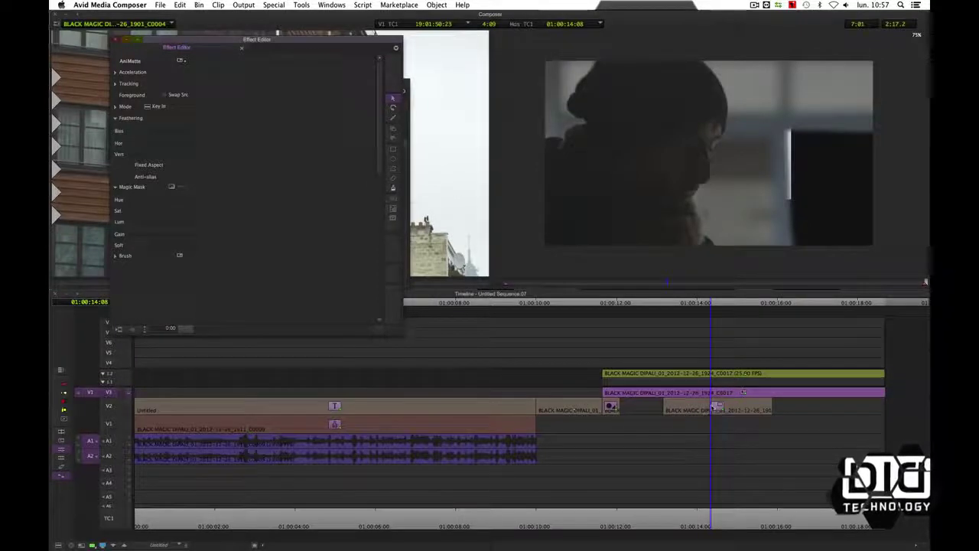
{"action": "left_click", "coordinate": [710, 407]}
{"action": "left_click_drag", "start_coordinate": [751, 165], "coordinate": [885, 195]}
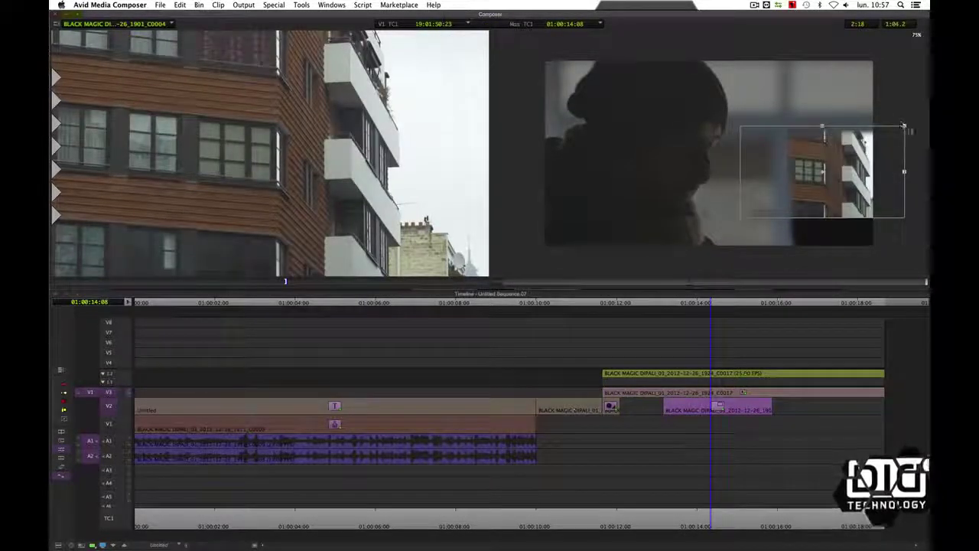
{"action": "left_click_drag", "start_coordinate": [903, 126], "coordinate": [915, 110]}
{"action": "left_click_drag", "start_coordinate": [817, 178], "coordinate": [823, 191]}
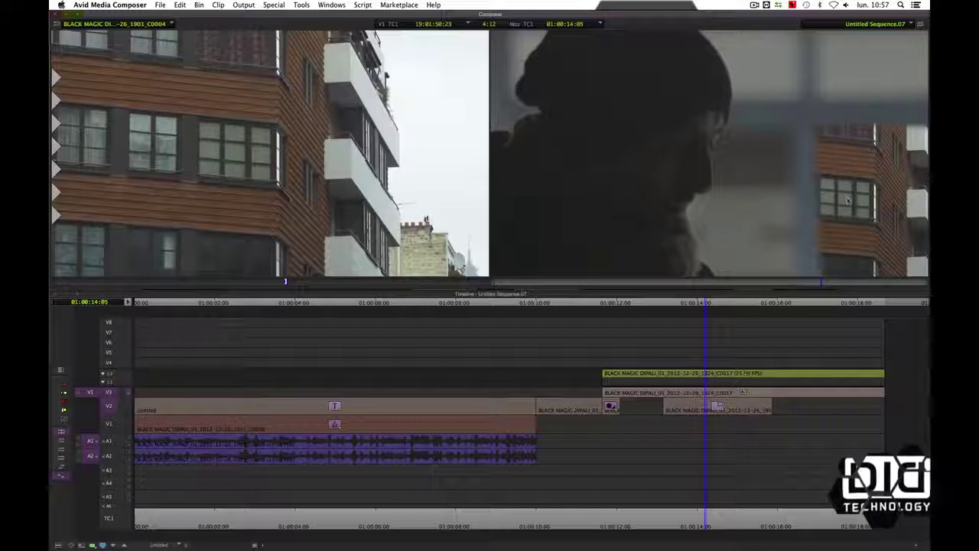
Step: Check the building composite in the window while scrubbing the sequence between 01:00:13:20 and 01:00:14:04
{"action": "left_click", "coordinate": [683, 519]}
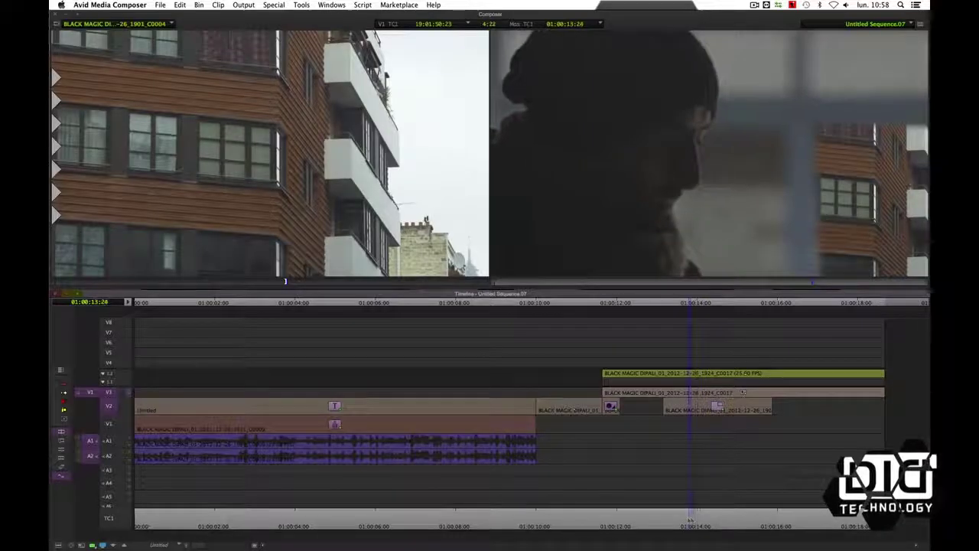
{"action": "left_click", "coordinate": [691, 519]}
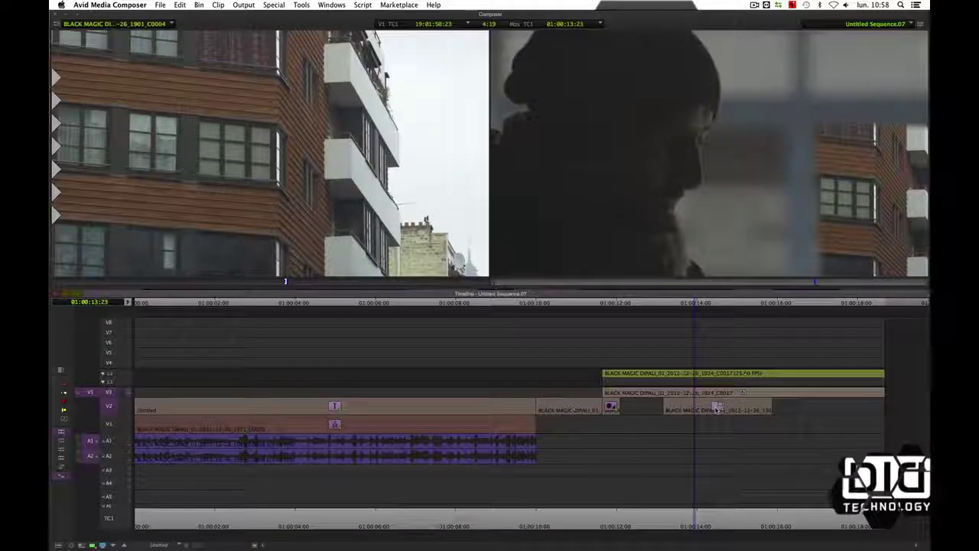
{"action": "mouse_move", "coordinate": [709, 412]}
{"action": "left_mouse_down"}
{"action": "mouse_move", "coordinate": [722, 411]}
{"action": "mouse_move", "coordinate": [704, 411]}
{"action": "left_mouse_up"}
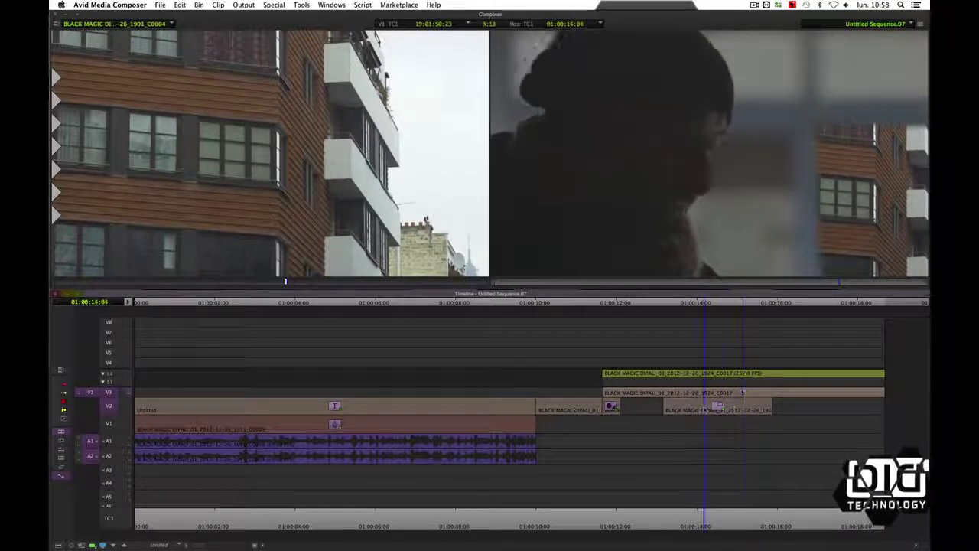